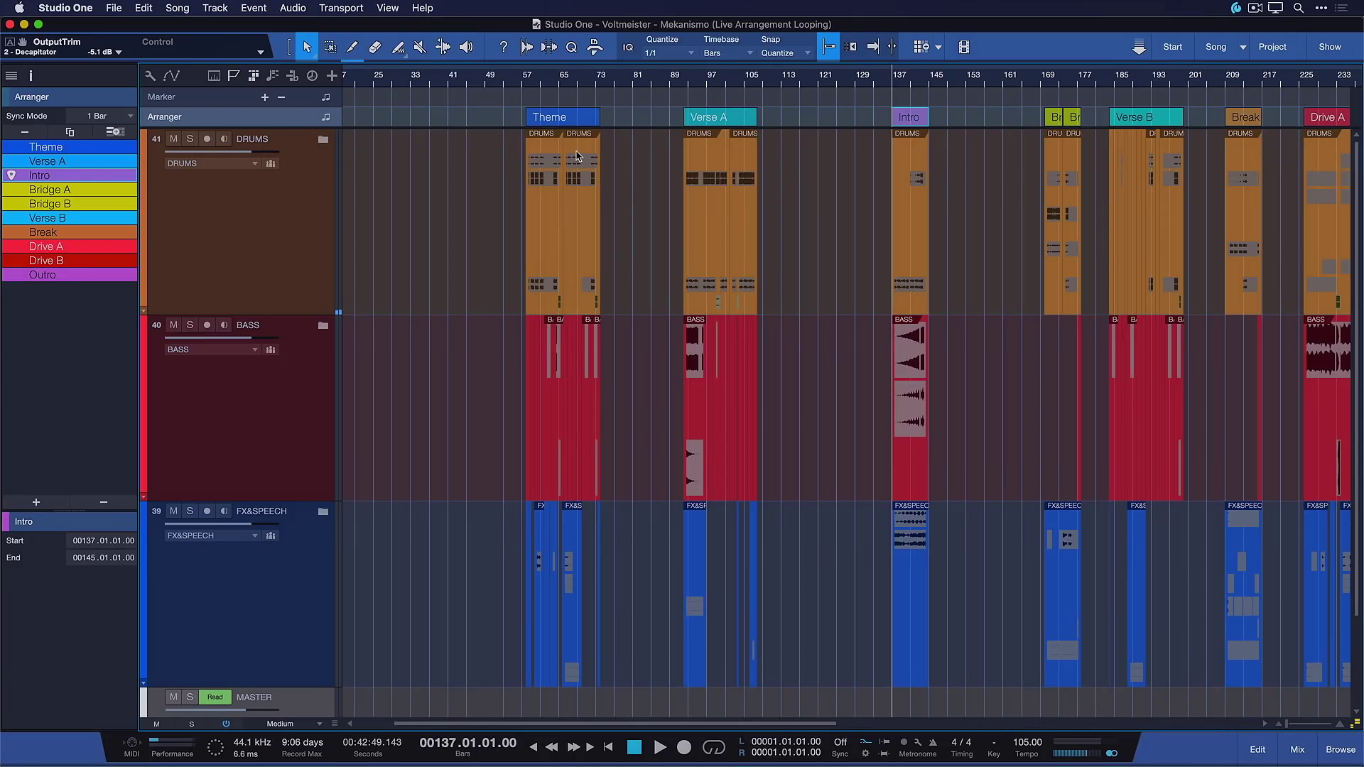
# Step: Play the Mekanismo arrangement starting from the Intro section at bar 137
pyautogui.press('space')
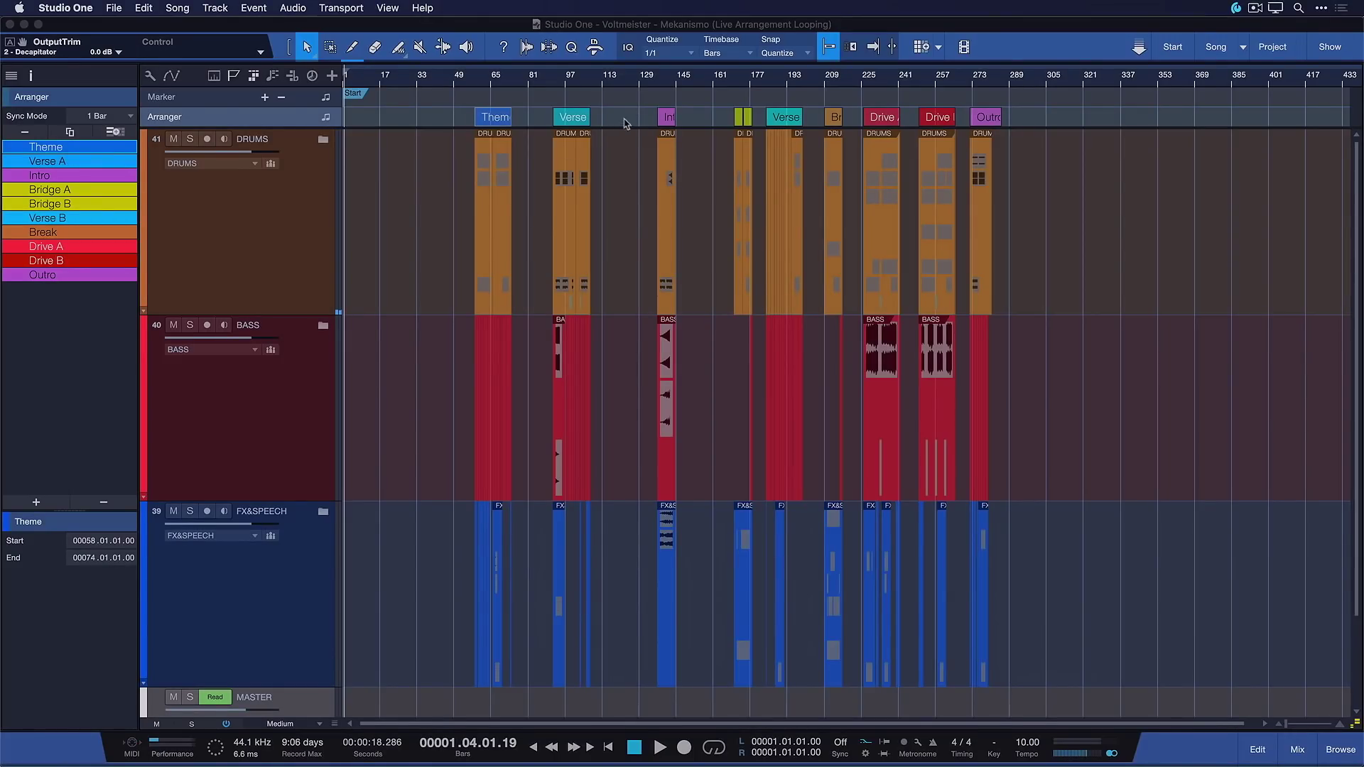
# Step: Select the Intro section, then pick up the Theme section on the Arranger track
pyautogui.click(671, 117)
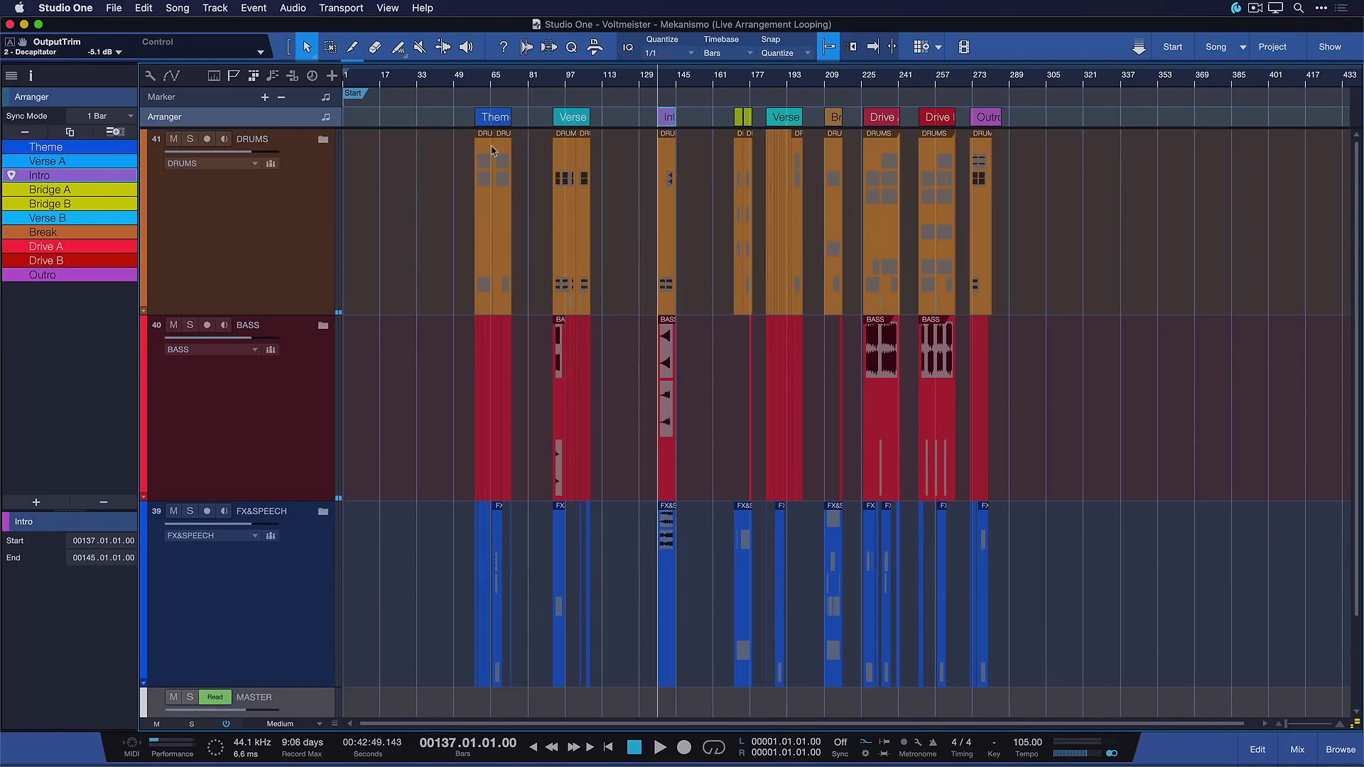
pyautogui.scroll(4, 572, 153)
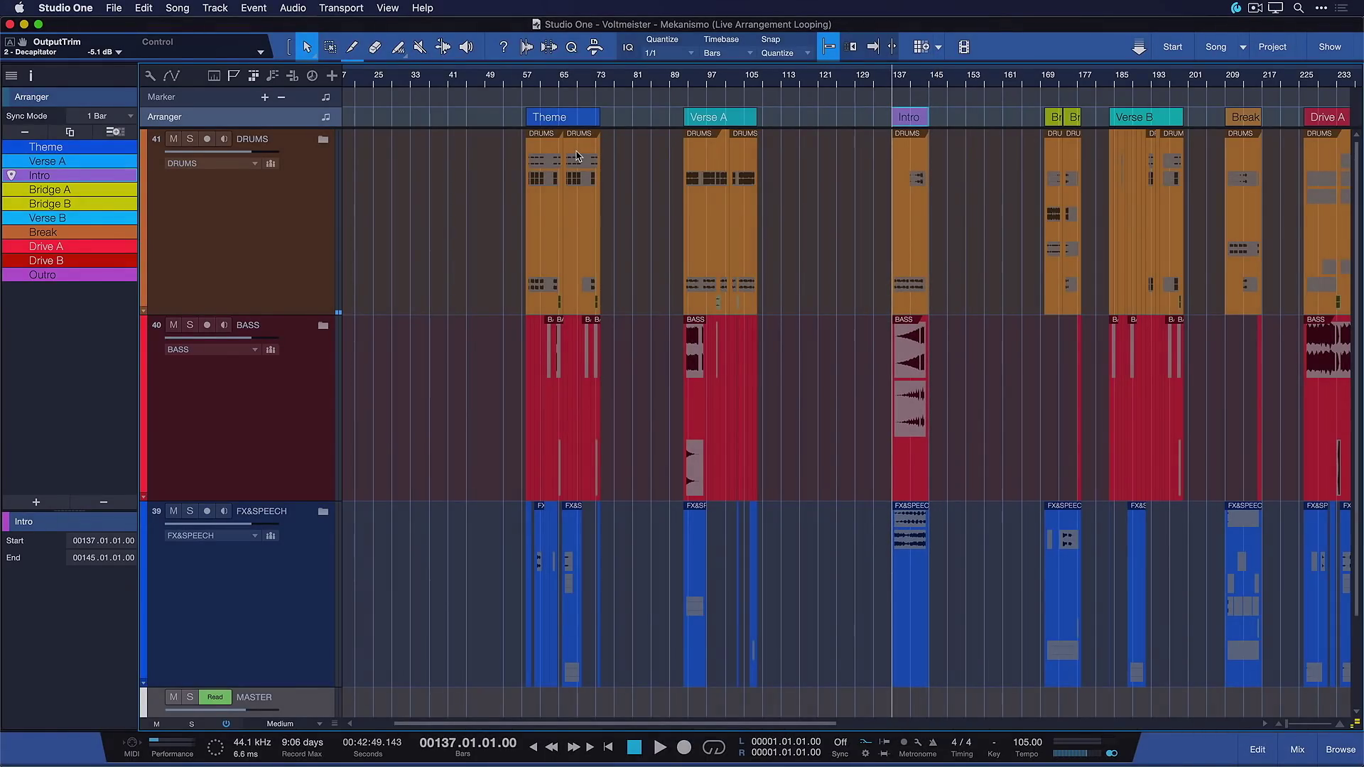
pyautogui.moveTo(577, 157)
pyautogui.mouseDown()
pyautogui.moveTo(578, 111)
pyautogui.moveTo(576, 156)
pyautogui.mouseUp()
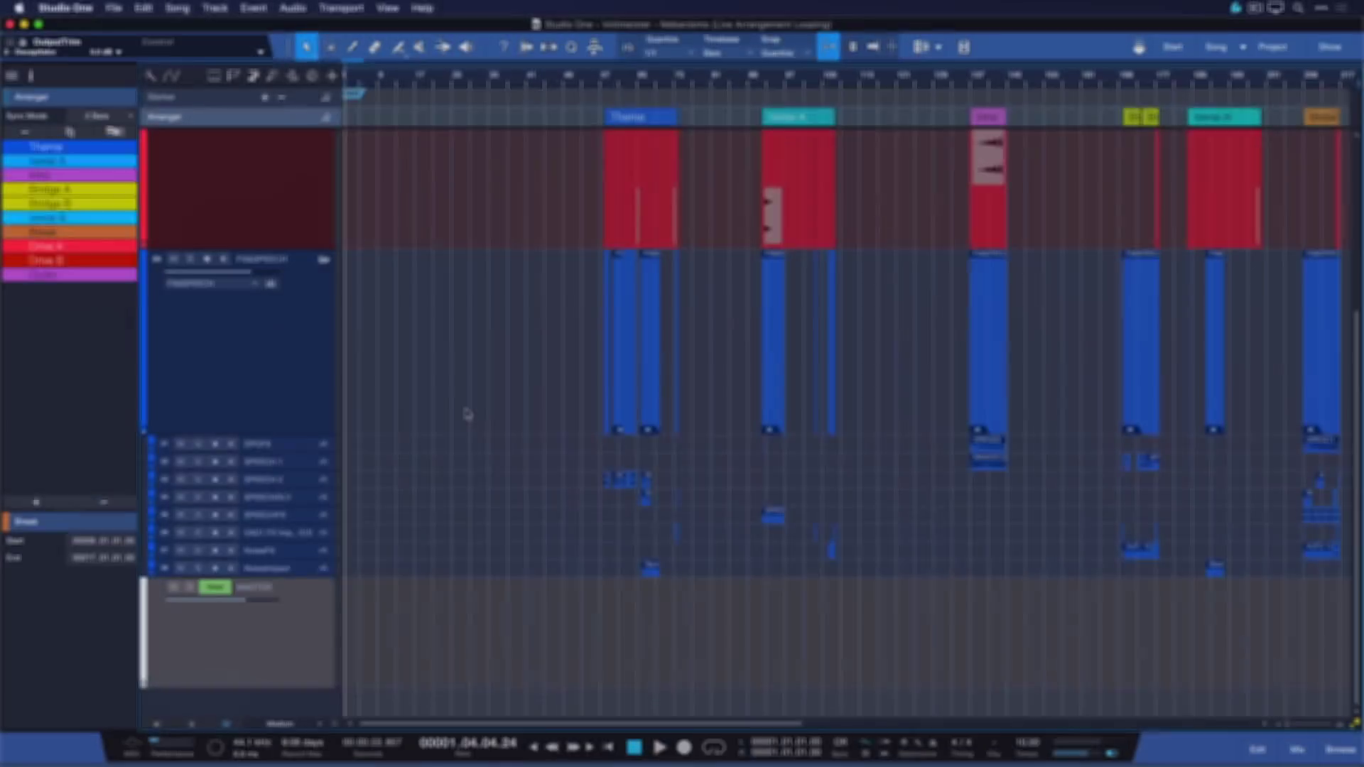
# Step: Launch the Intro, then Theme, then Verse B sections live during playback
pyautogui.click(11, 175)
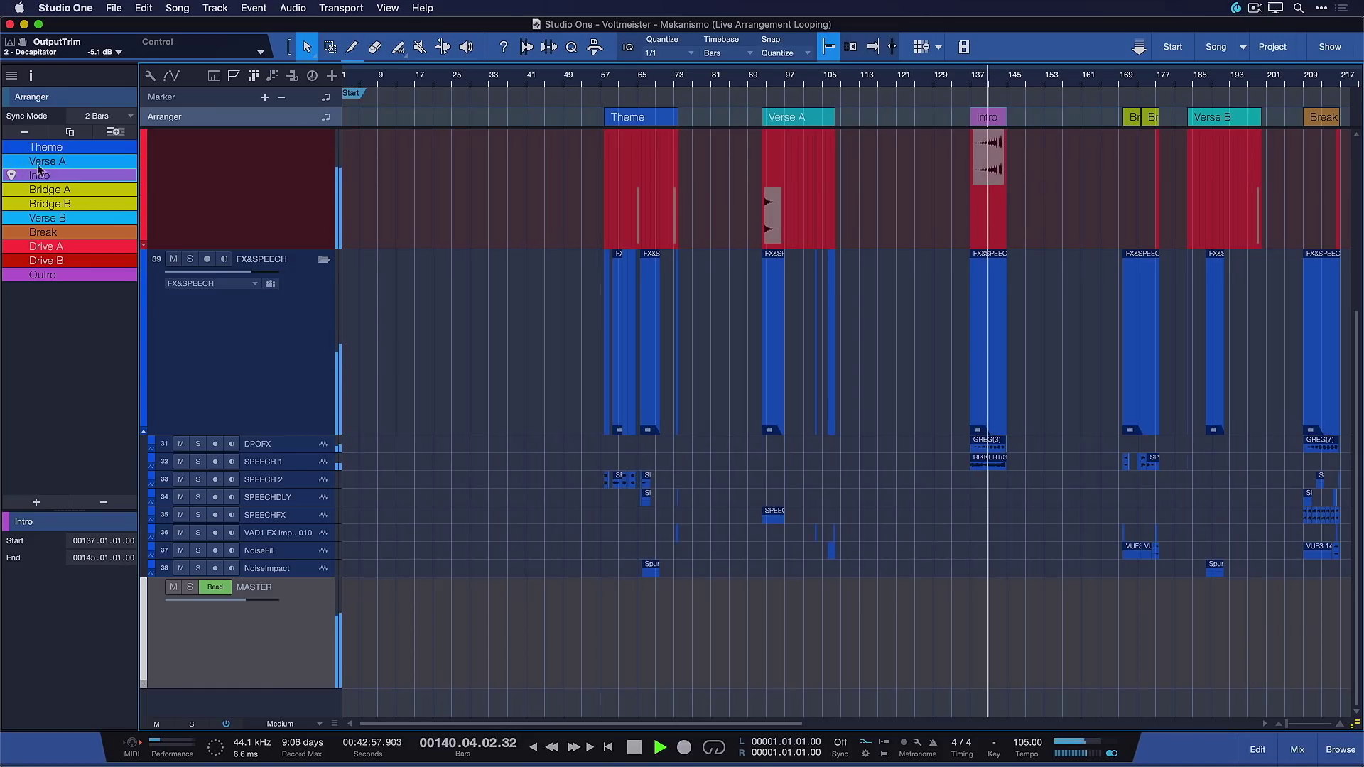
pyautogui.click(604, 118)
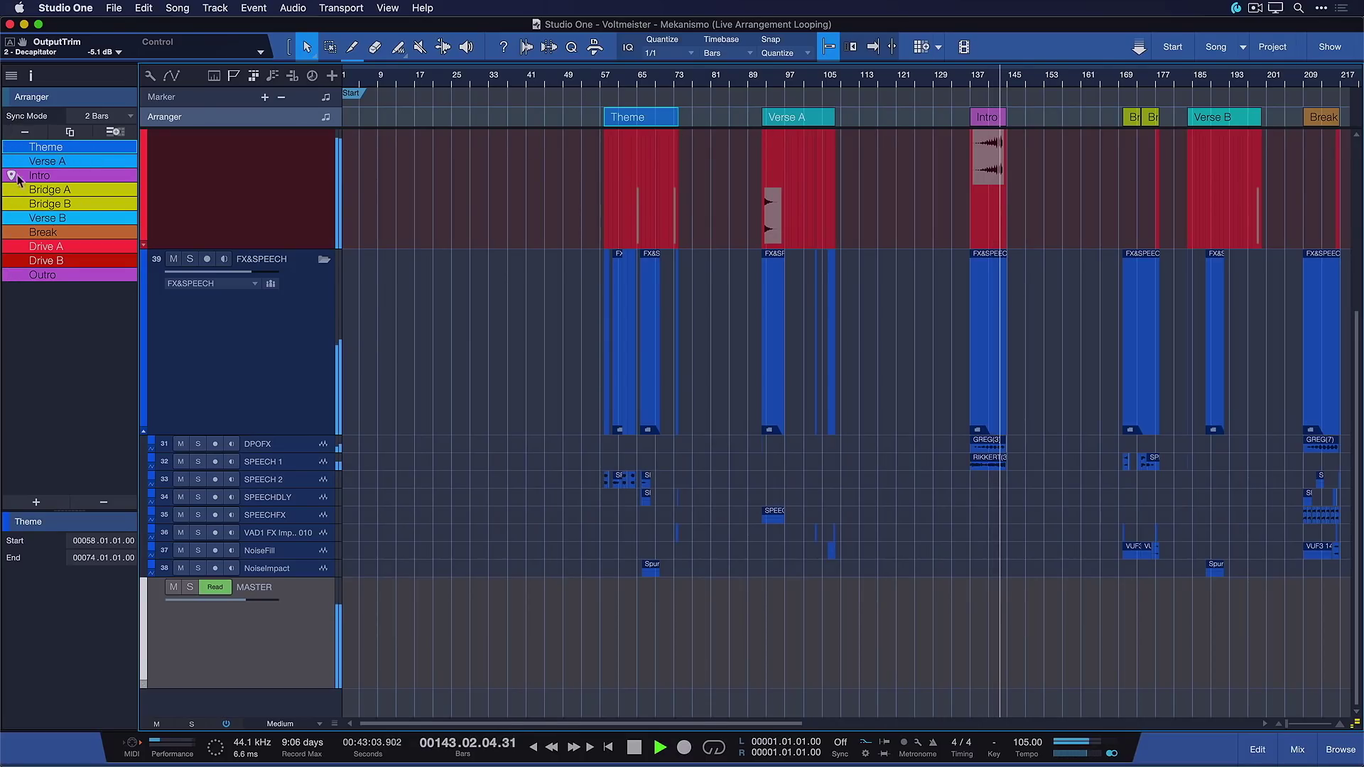
pyautogui.click(13, 220)
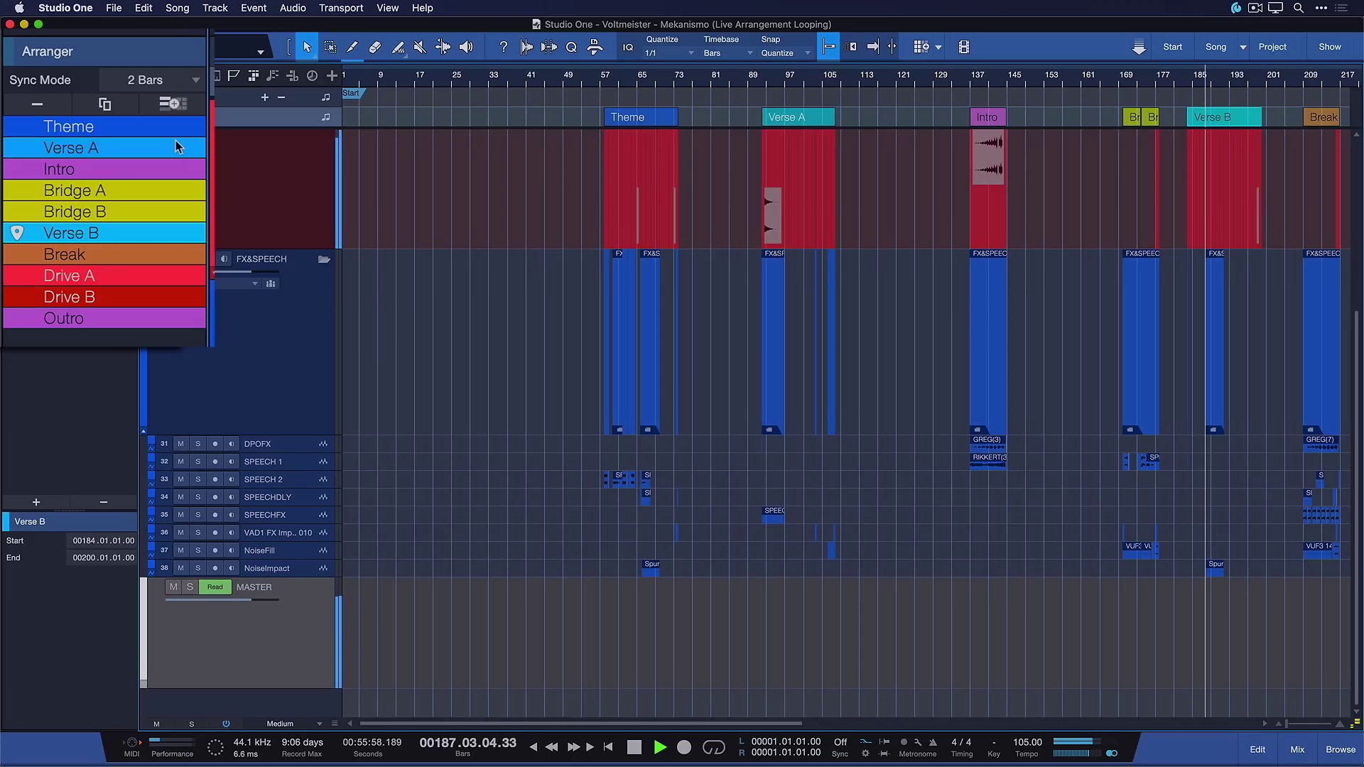
# Step: With section sync set to 1 Bar, jump live to Bridge A and then Break
pyautogui.hscroll(5, 427, 234)
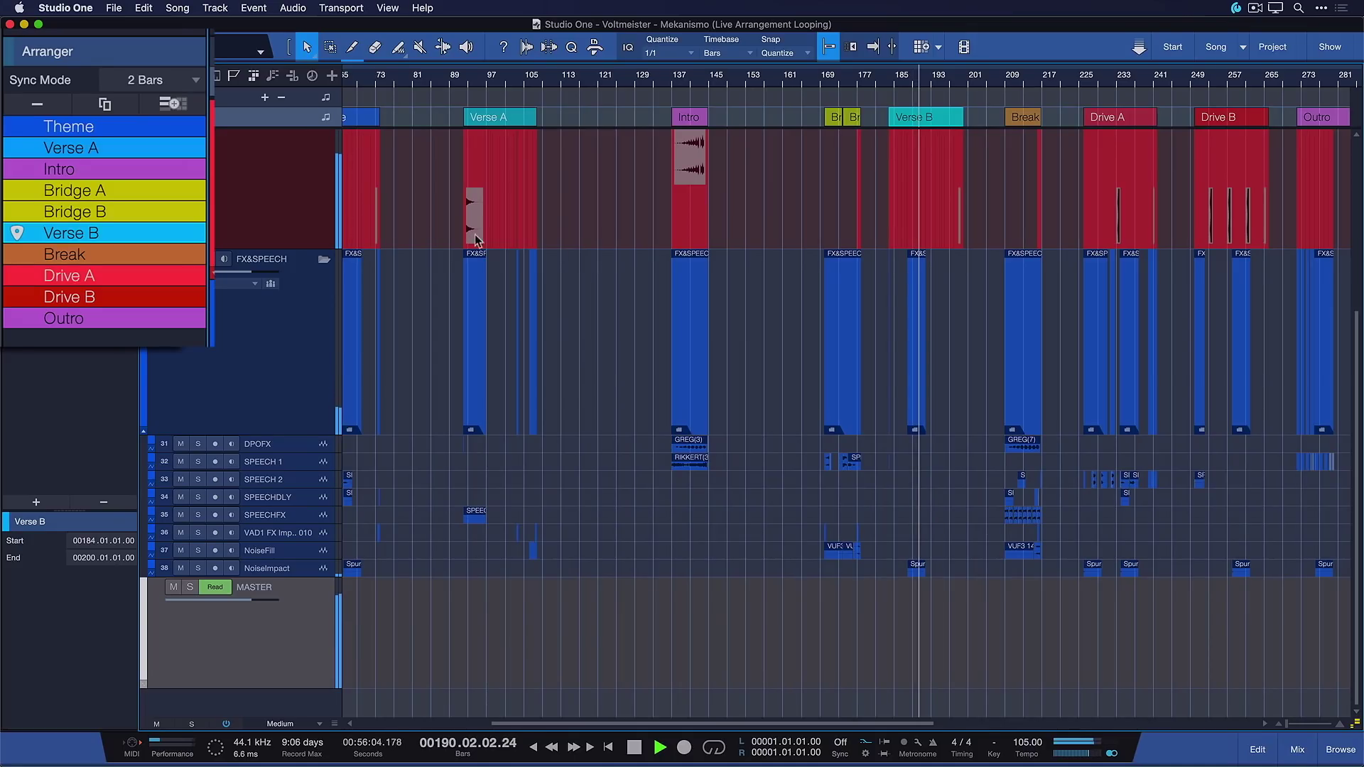
pyautogui.click(168, 76)
pyautogui.click(172, 123)
pyautogui.click(12, 194)
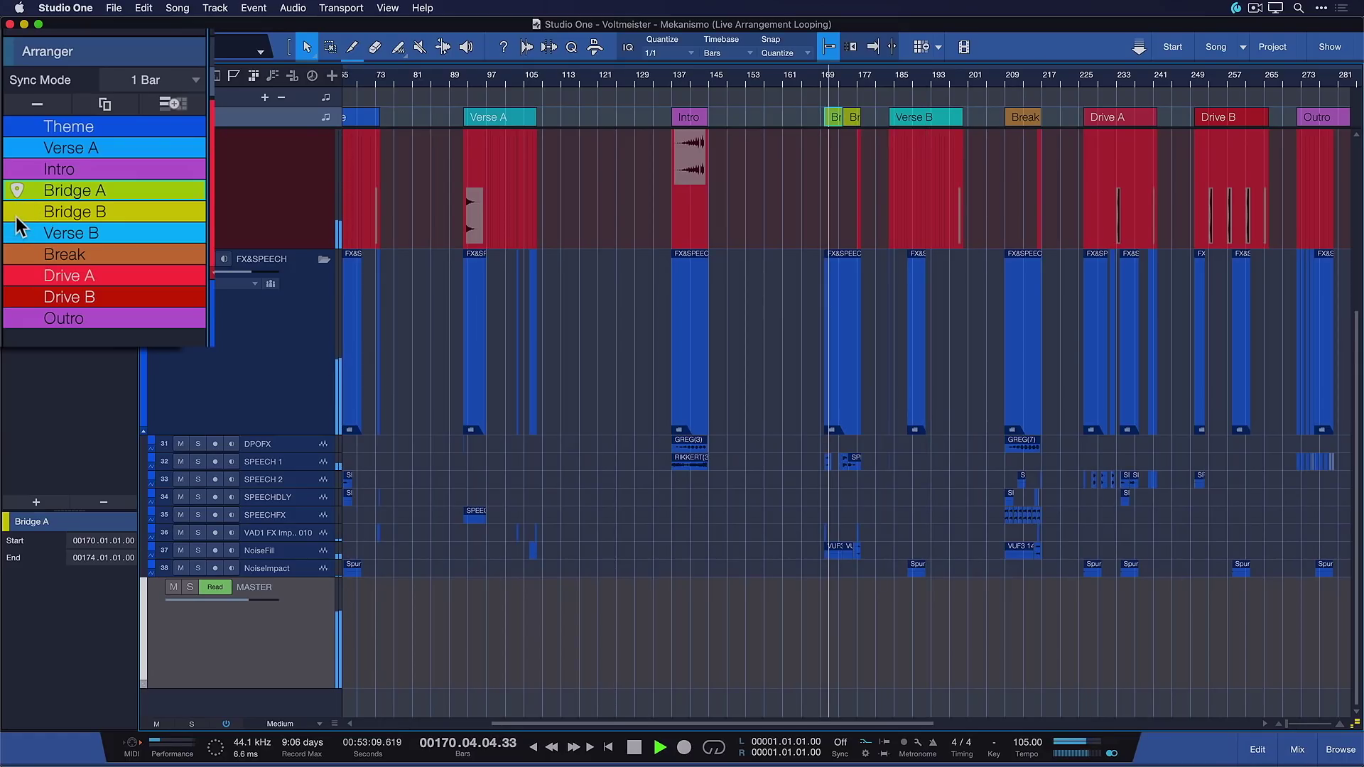
pyautogui.click(19, 258)
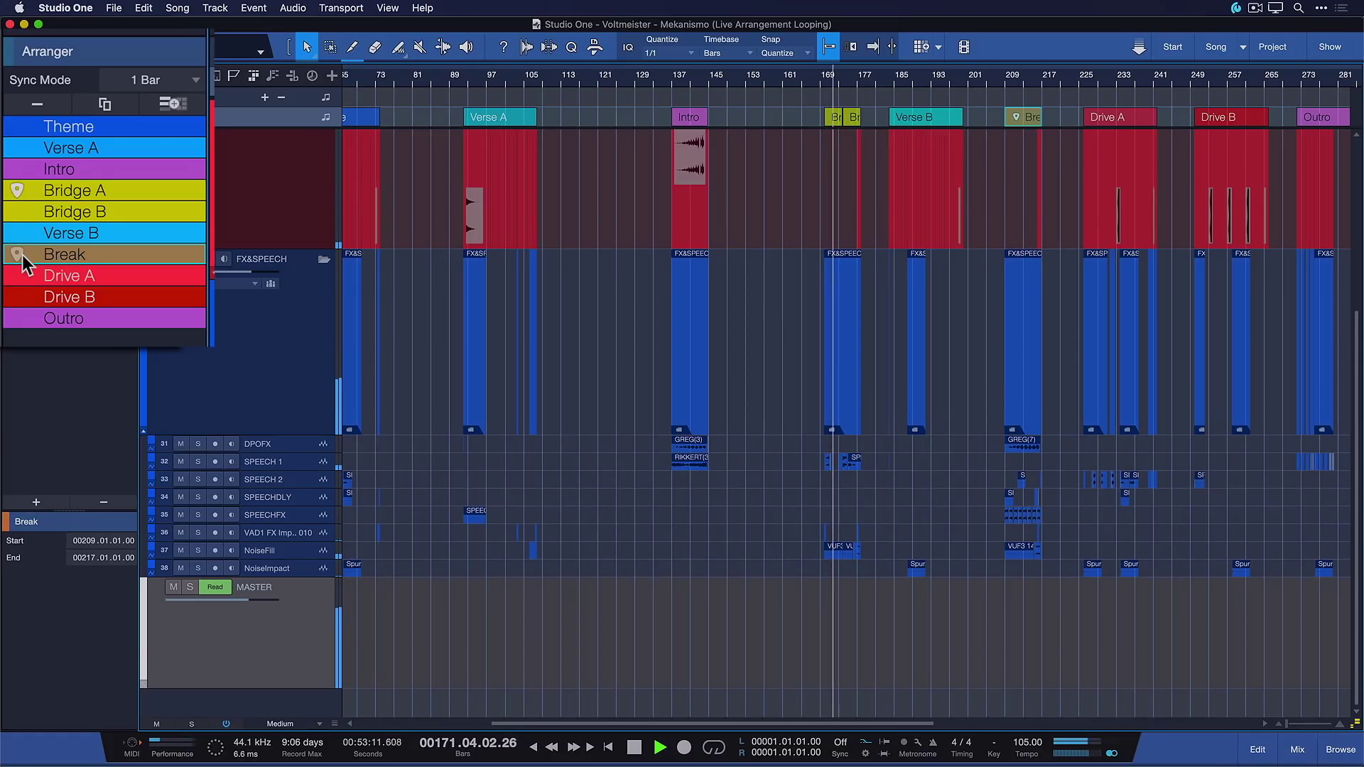
pyautogui.click(132, 77)
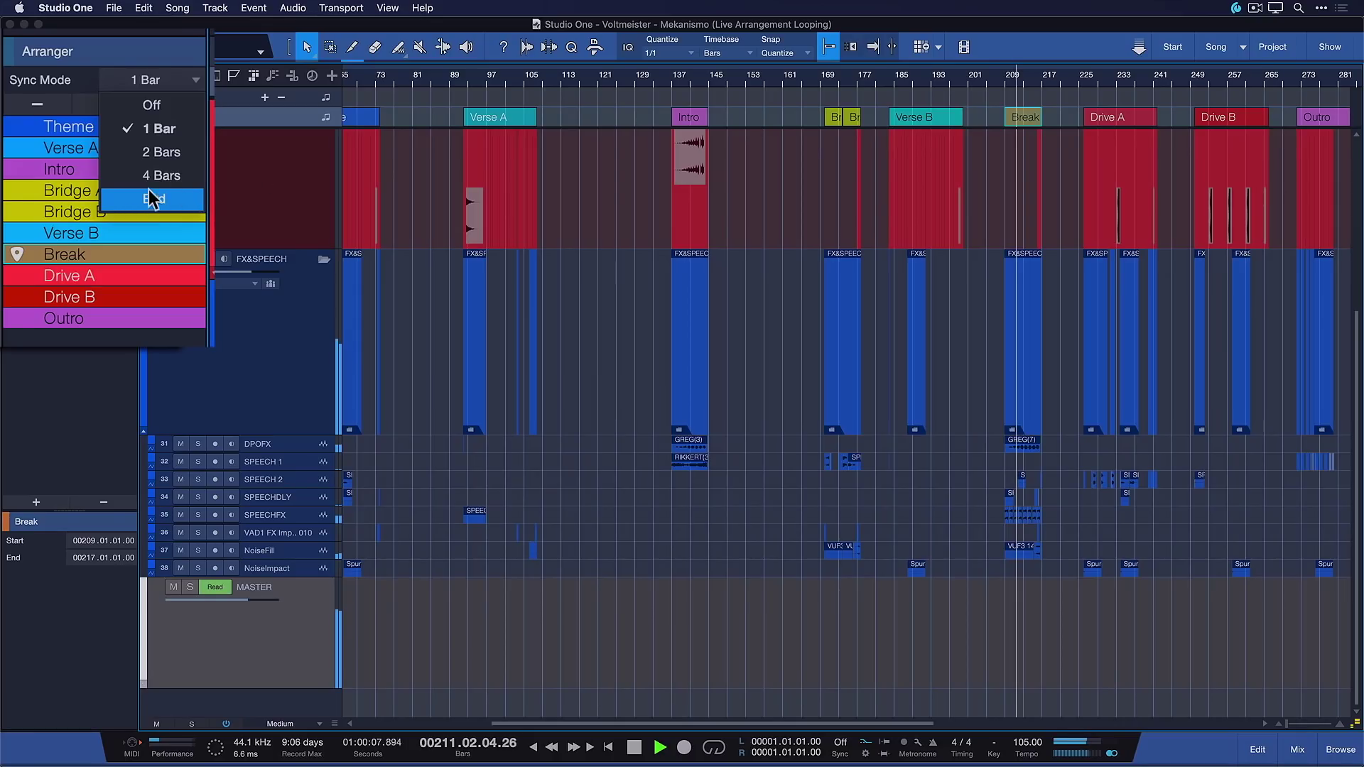
pyautogui.click(120, 213)
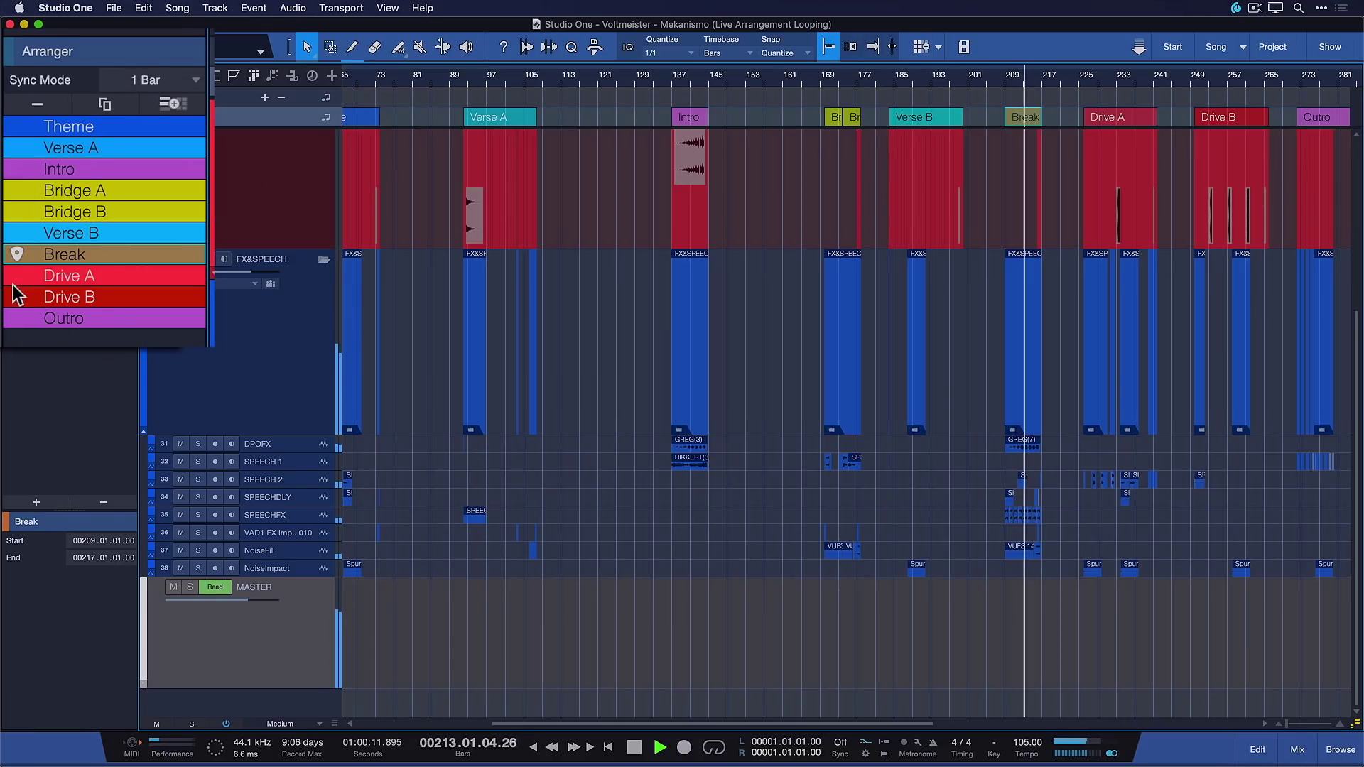
# Step: Jump to Drive A, switch sync to 2 Bars, then queue Drive B and Break
pyautogui.click(13, 251)
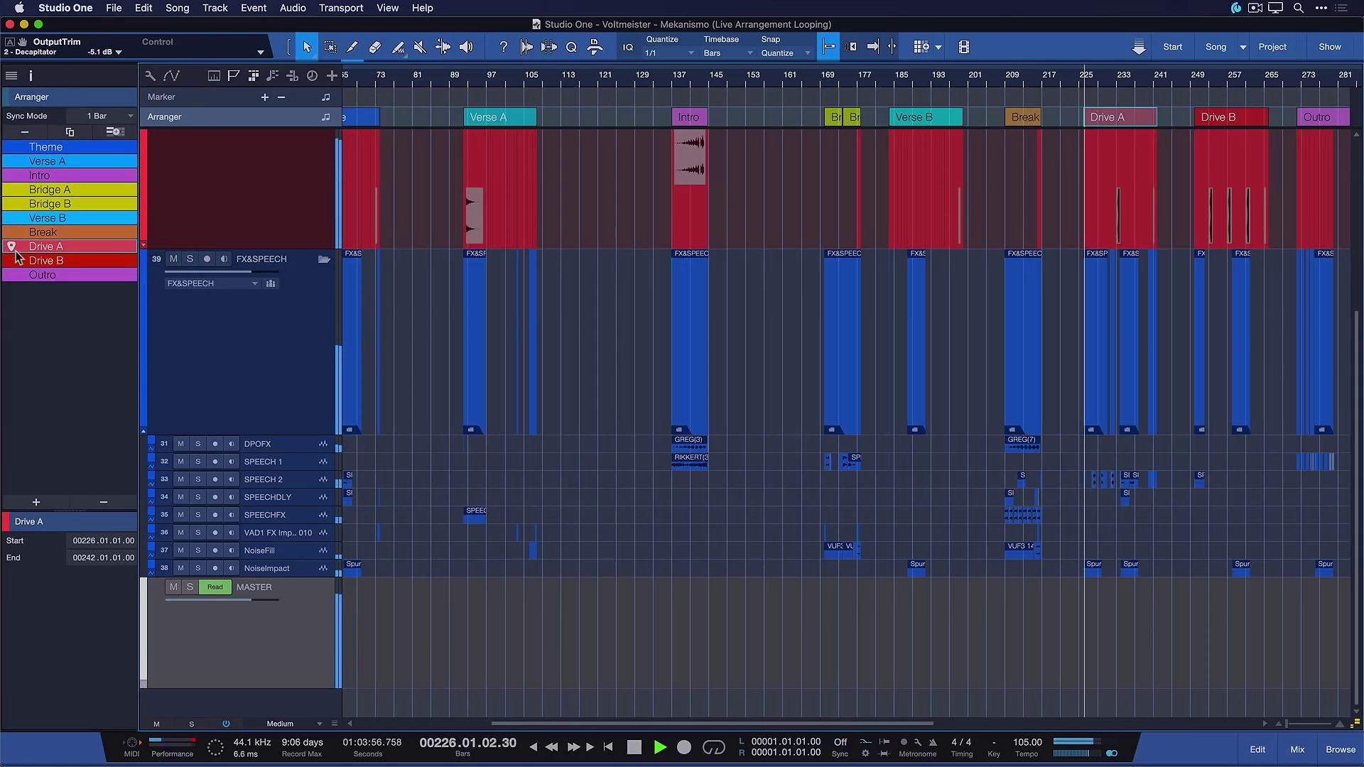
pyautogui.click(107, 116)
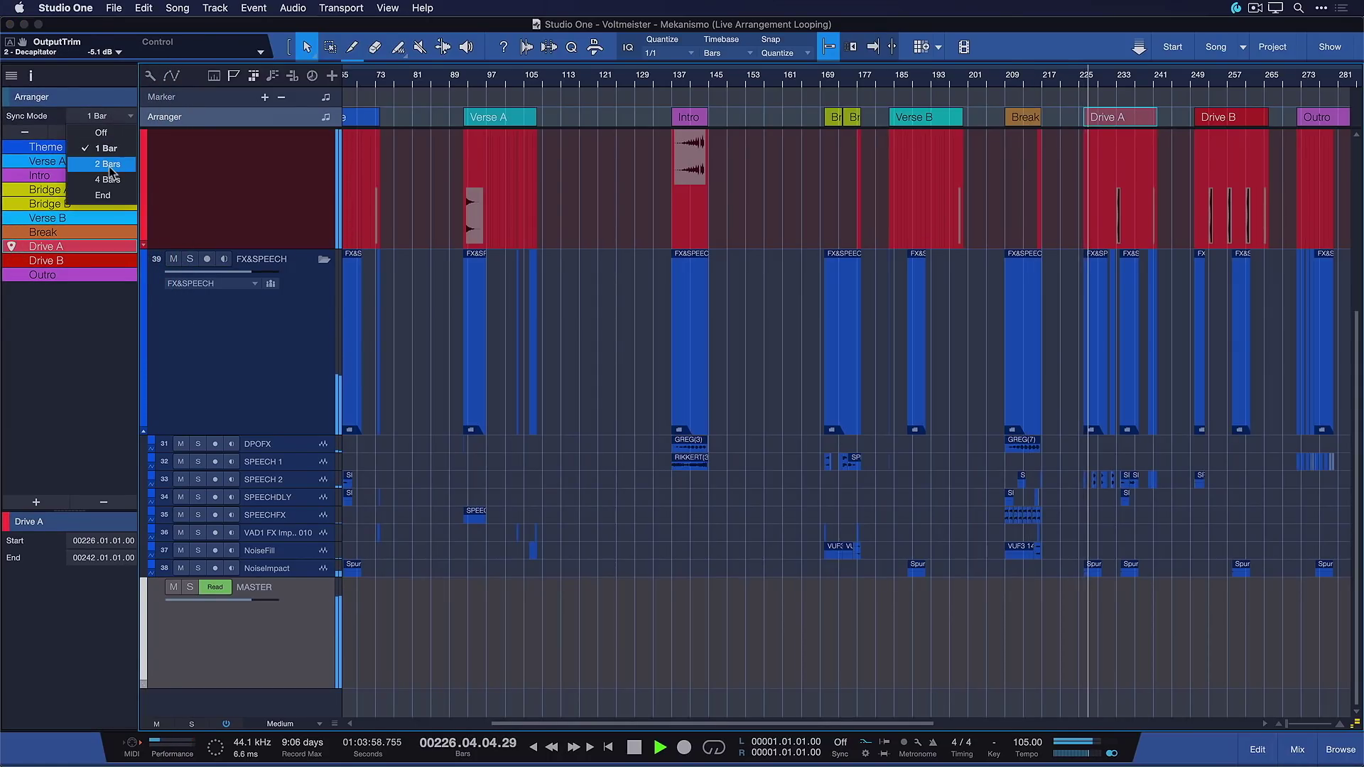
pyautogui.click(74, 137)
pyautogui.click(12, 261)
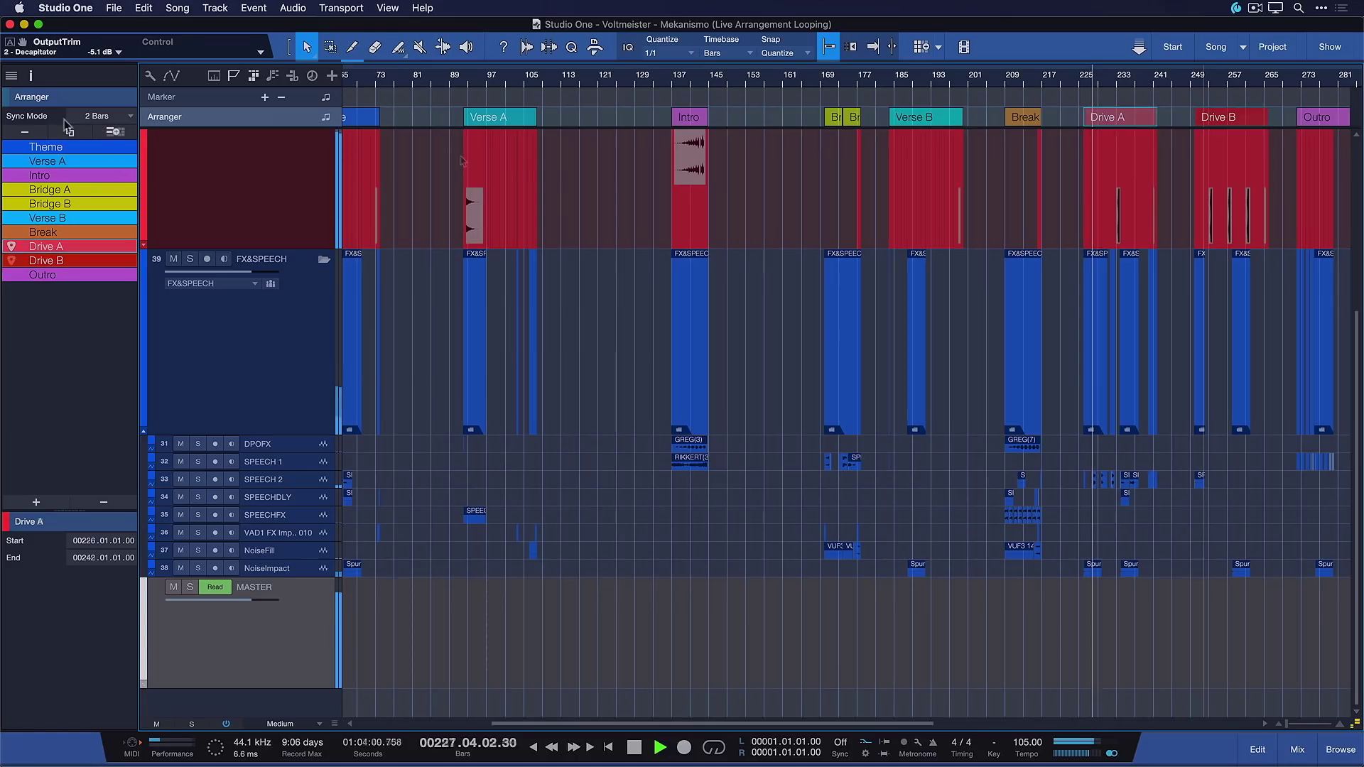
pyautogui.press('w')
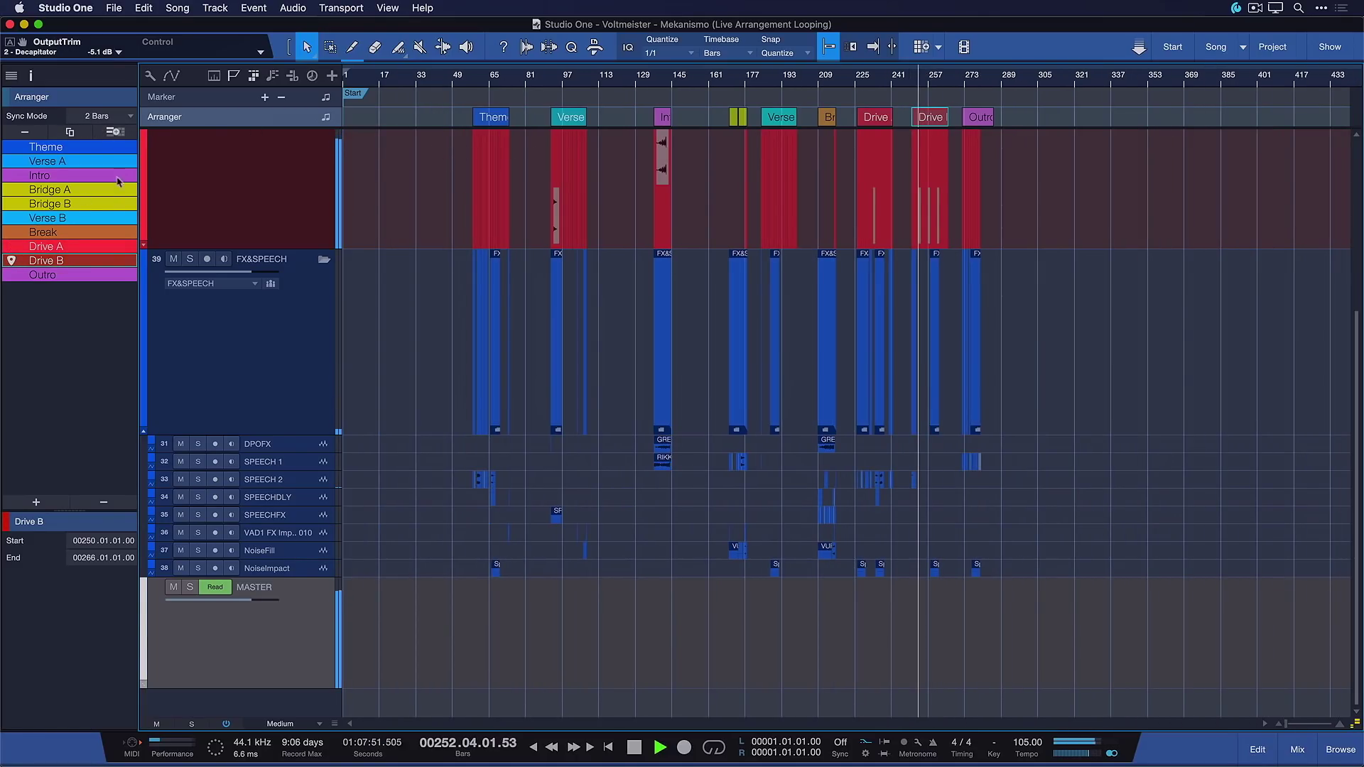
pyautogui.click(14, 234)
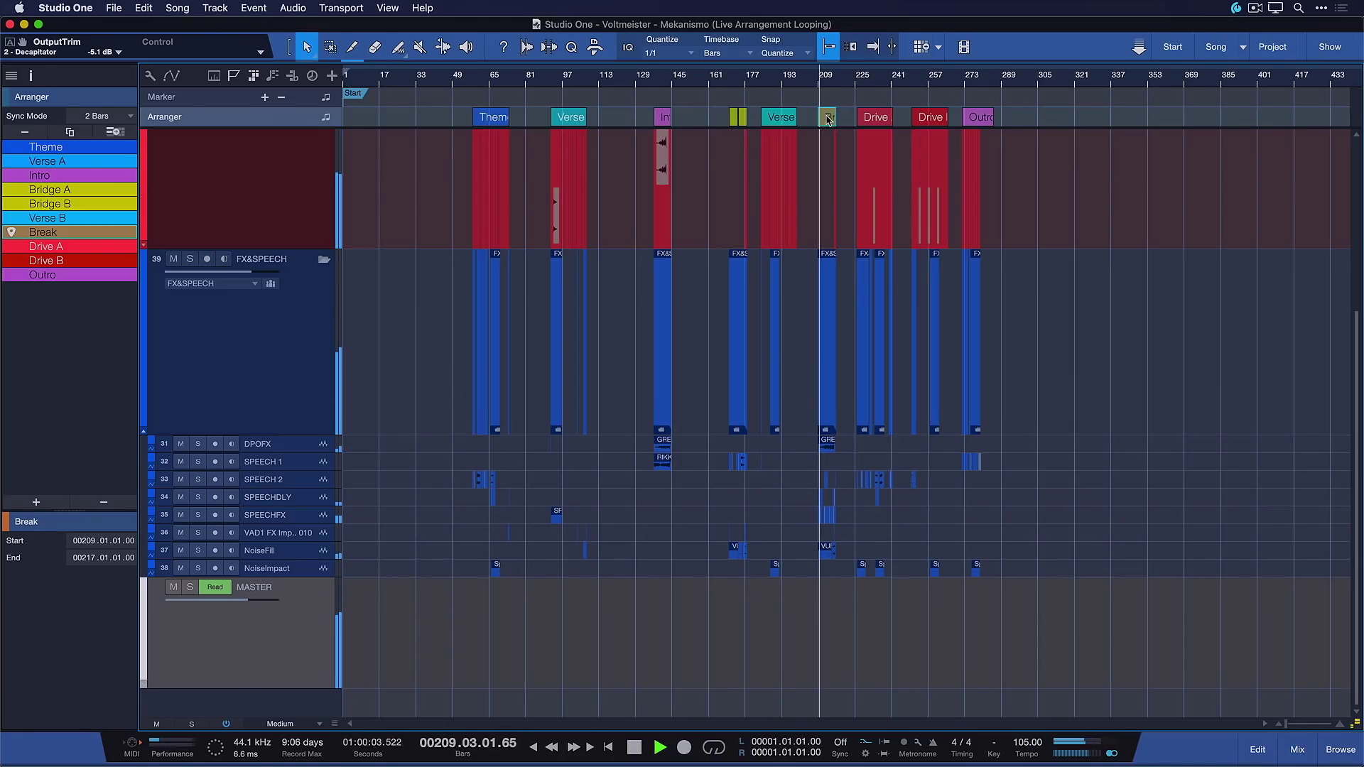
# Step: Move the Break section to bar 1 at the start of the song
pyautogui.moveTo(828, 121); pyautogui.dragTo(352, 126)
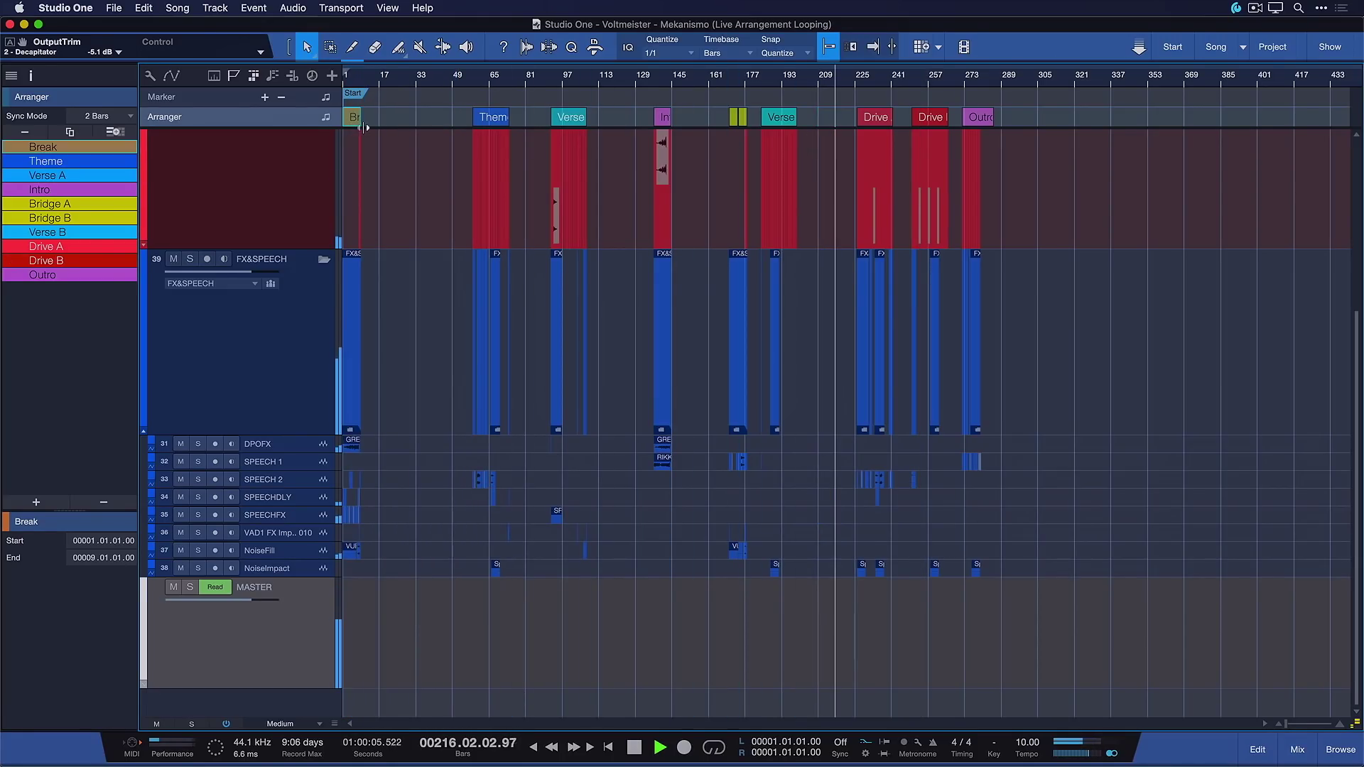
pyautogui.press('space')
pyautogui.press('space')
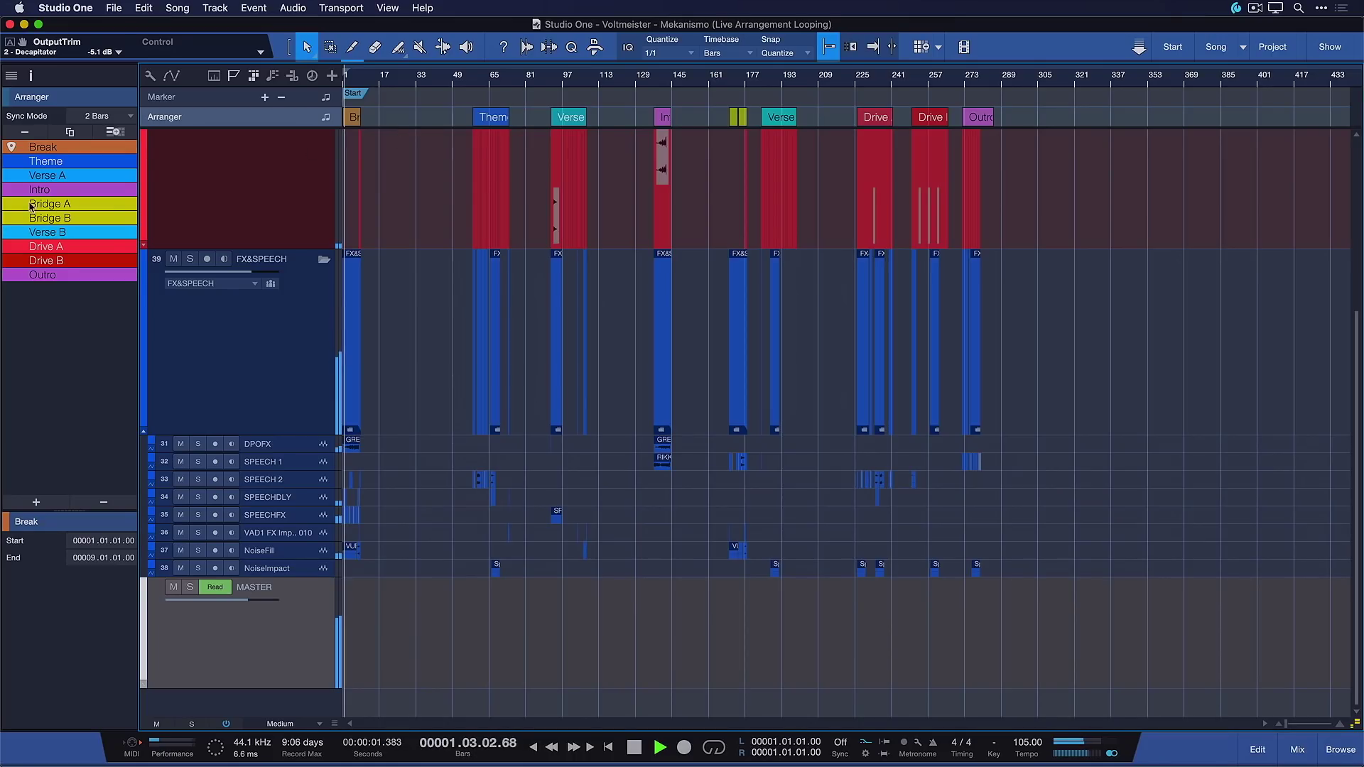
pyautogui.press('e')
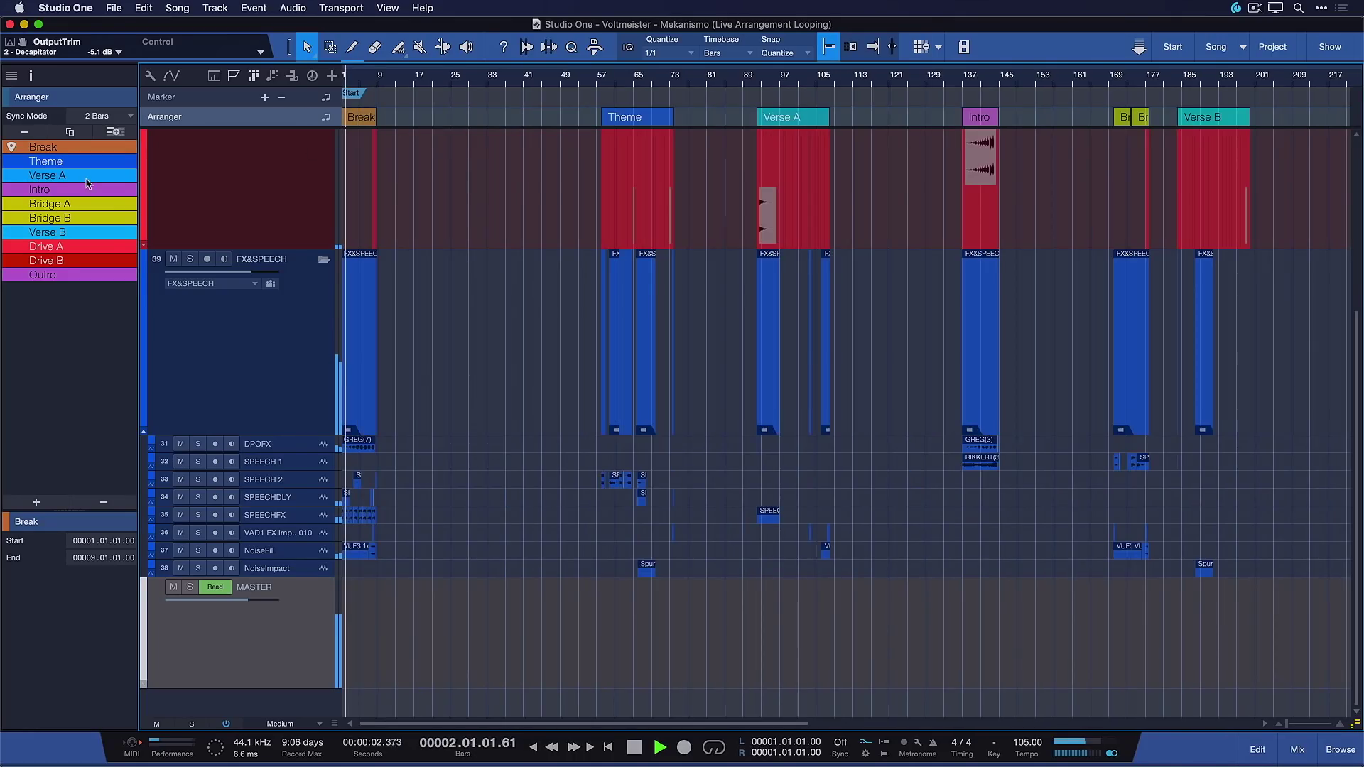
# Step: Audition Bridge A and Break, then place Bridge A right after Break at bar 9
pyautogui.click(13, 206)
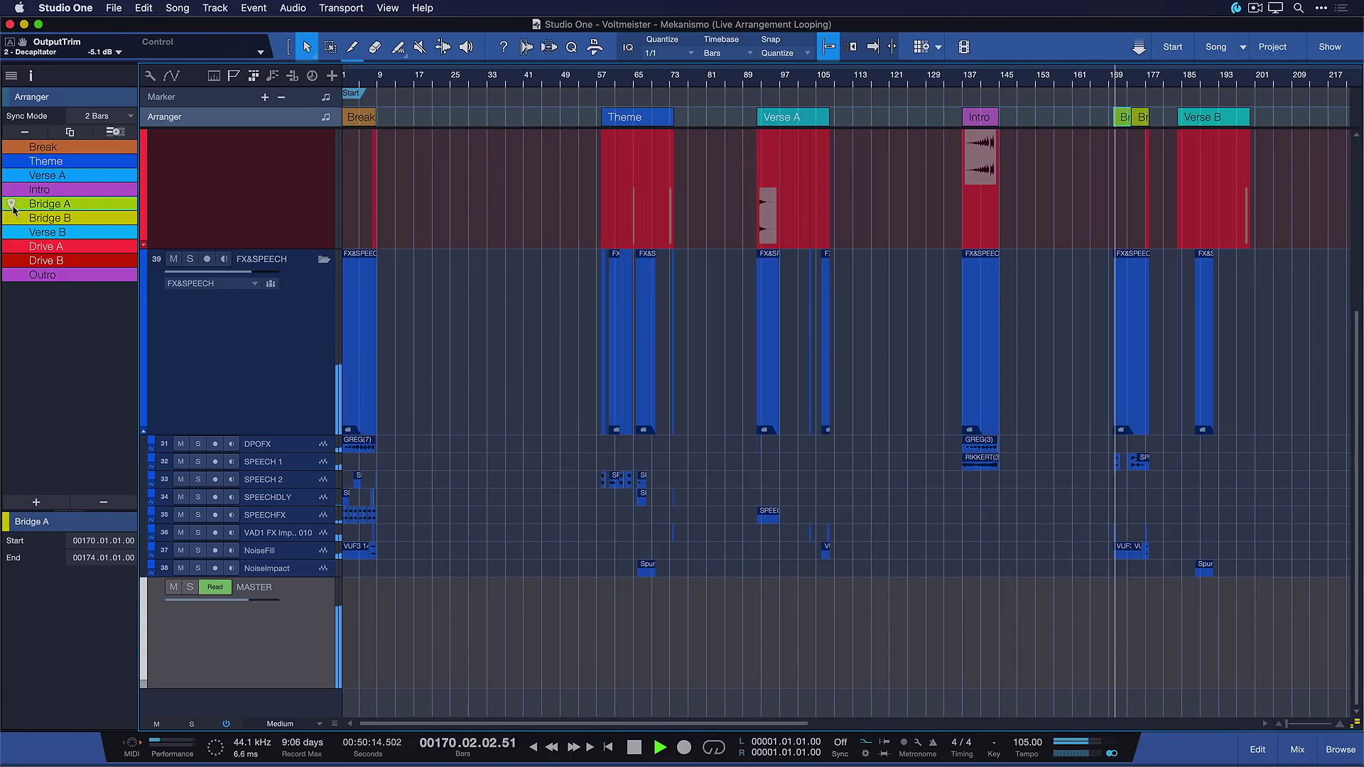
pyautogui.click(13, 148)
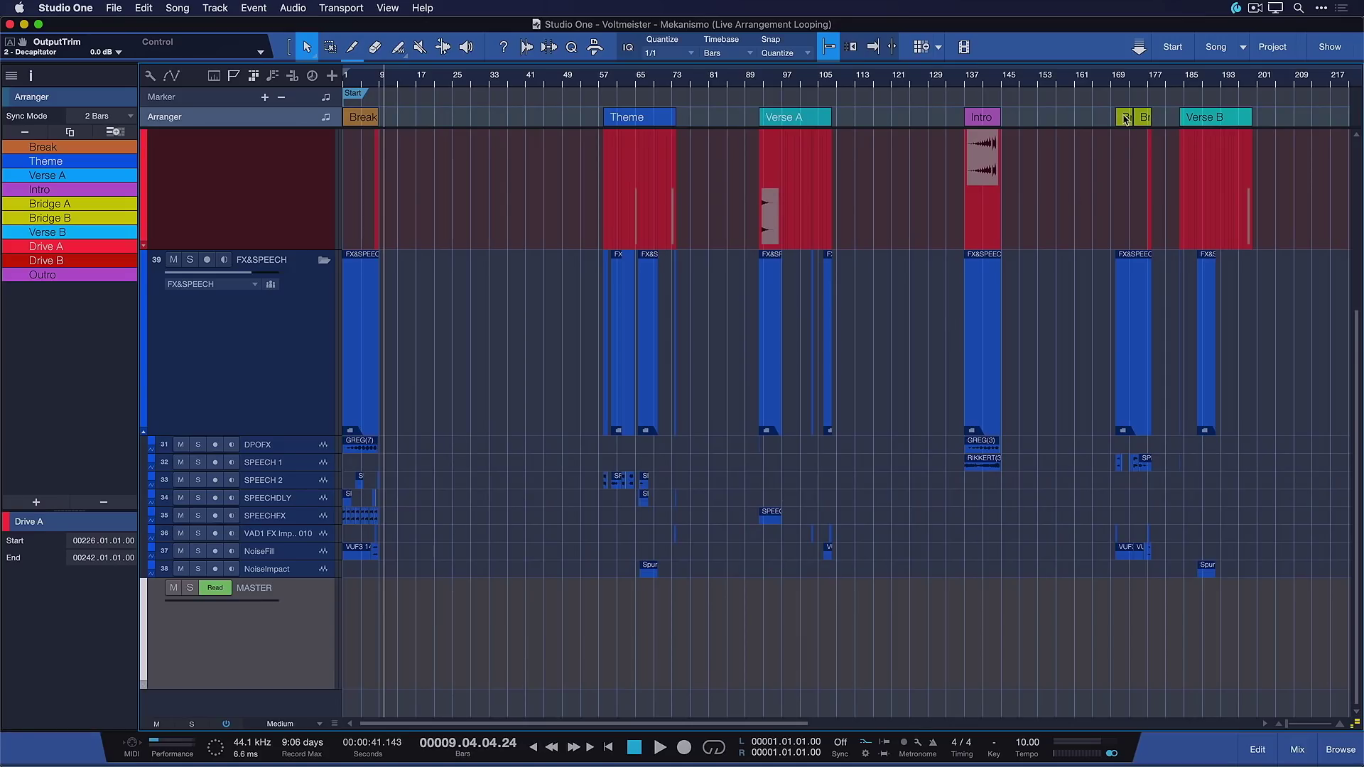
pyautogui.moveTo(1125, 120); pyautogui.dragTo(388, 133)
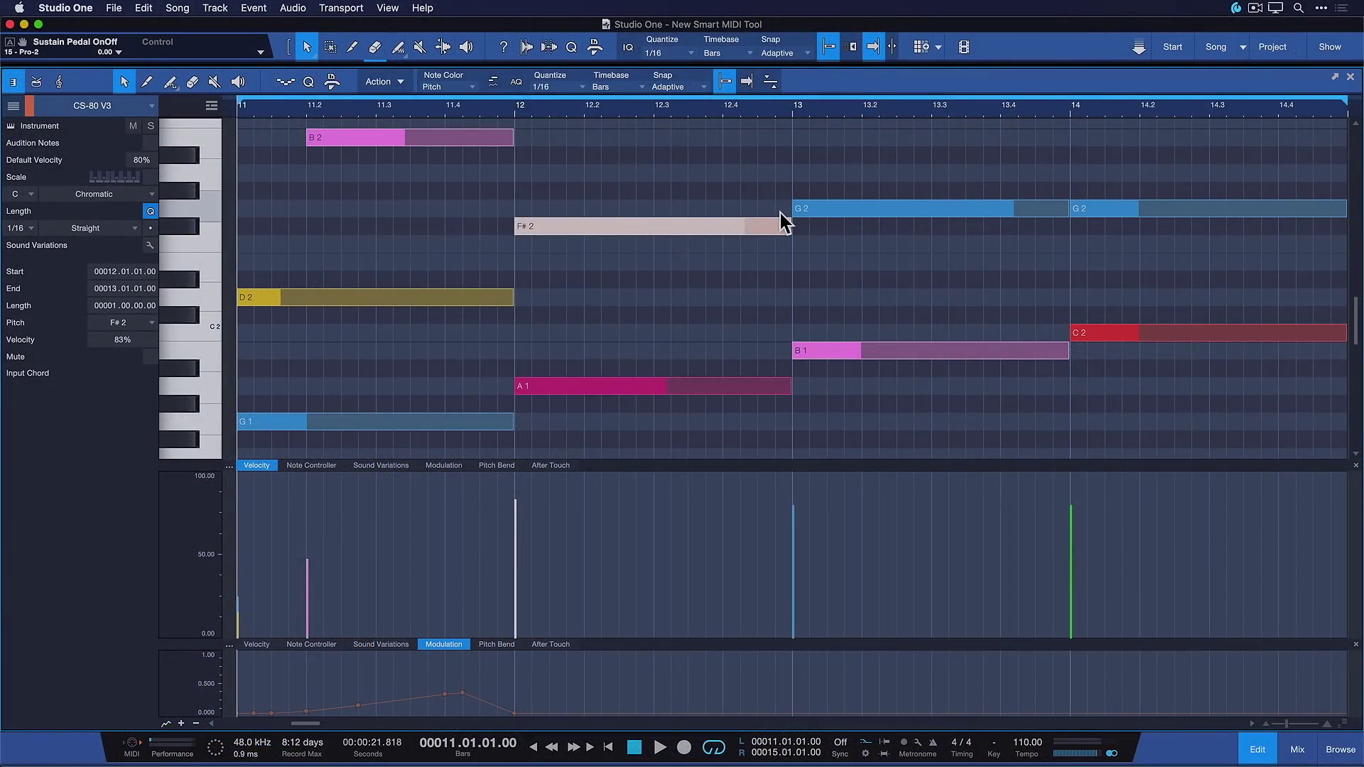
# Step: Lower F#2's velocity to about 74%, then raise A1 to 64% and D2 to 38%
pyautogui.moveTo(785, 217); pyautogui.dragTo(789, 273)
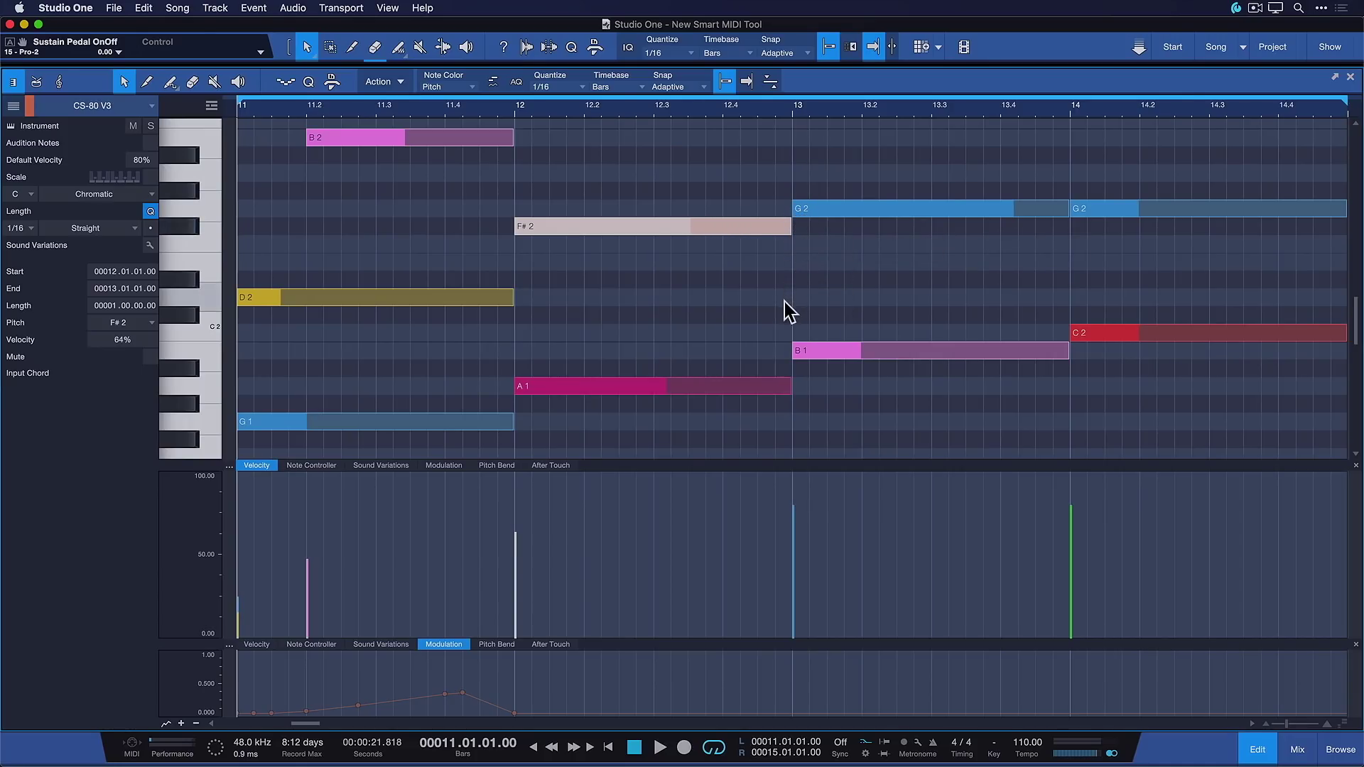
pyautogui.click(786, 382)
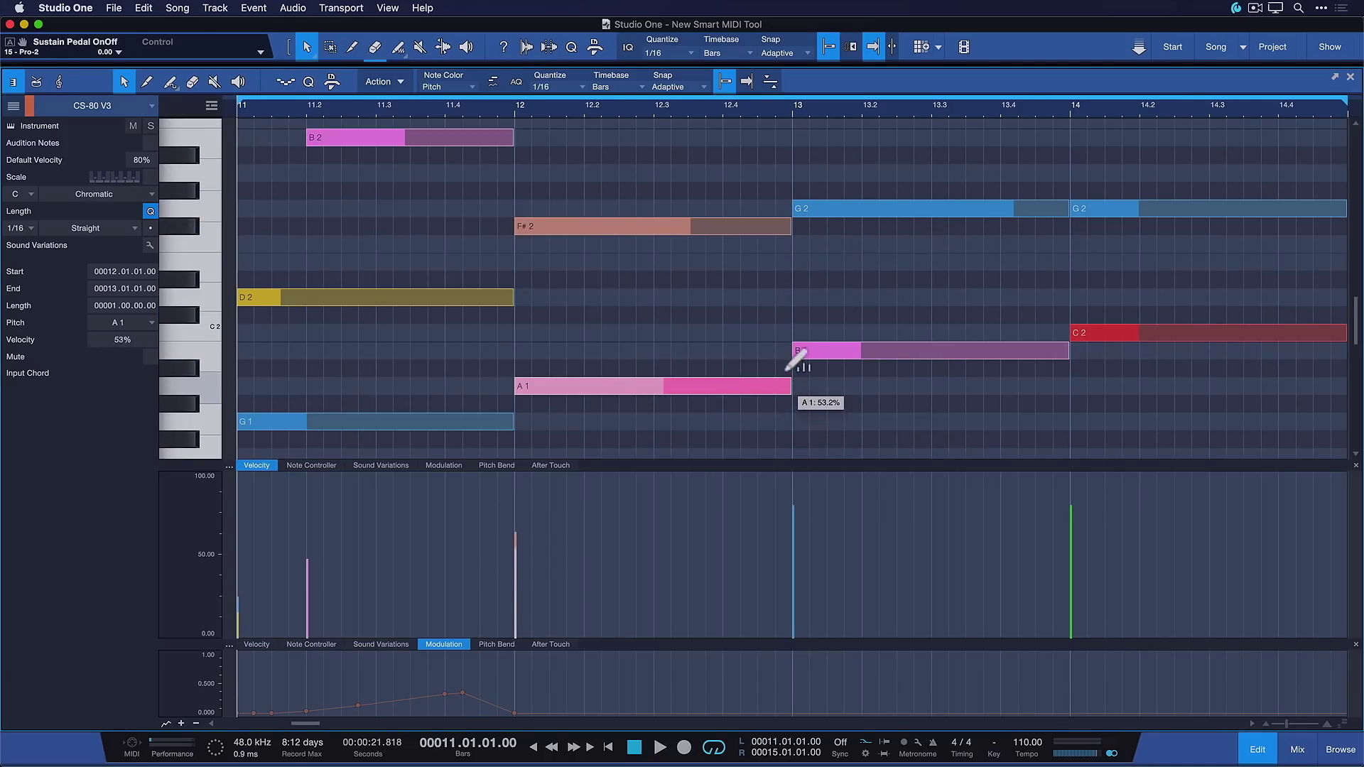
pyautogui.moveTo(787, 368); pyautogui.dragTo(789, 356)
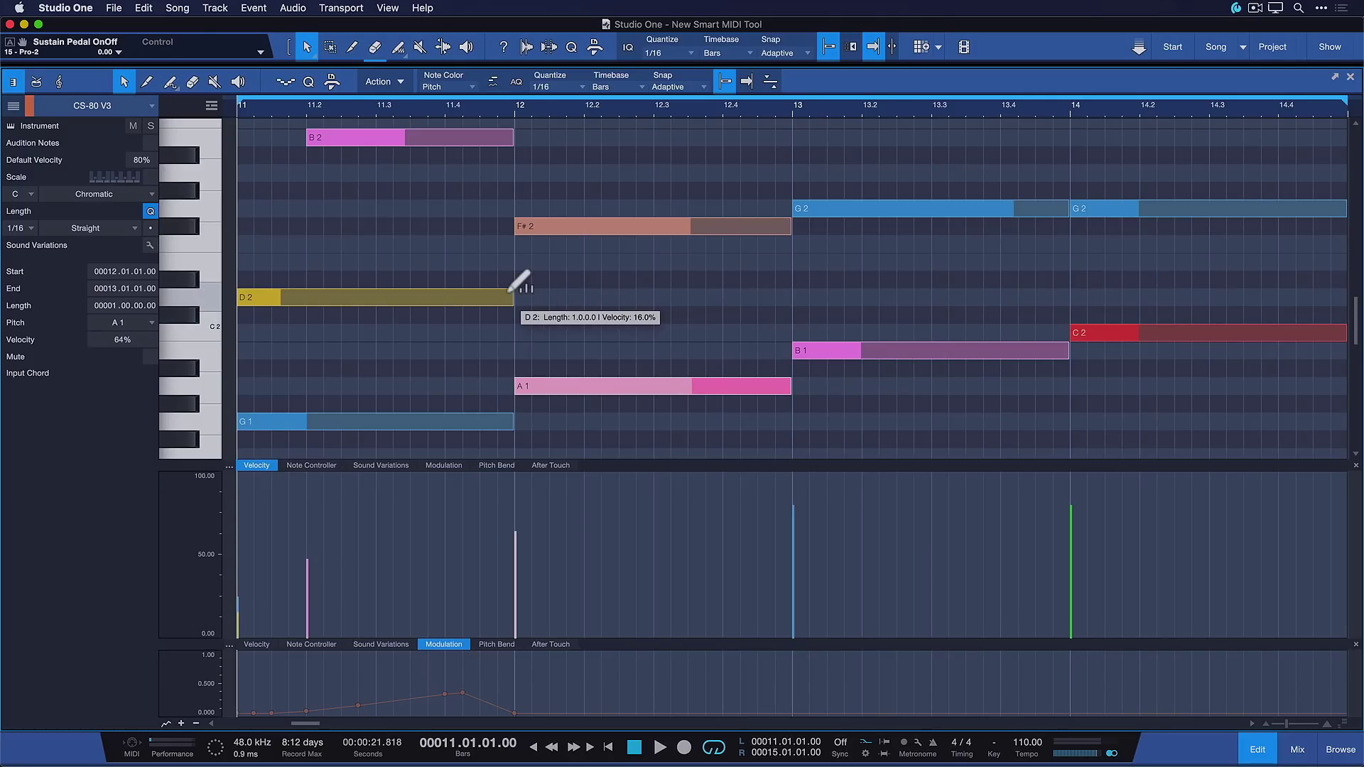
pyautogui.moveTo(509, 291); pyautogui.dragTo(518, 215)
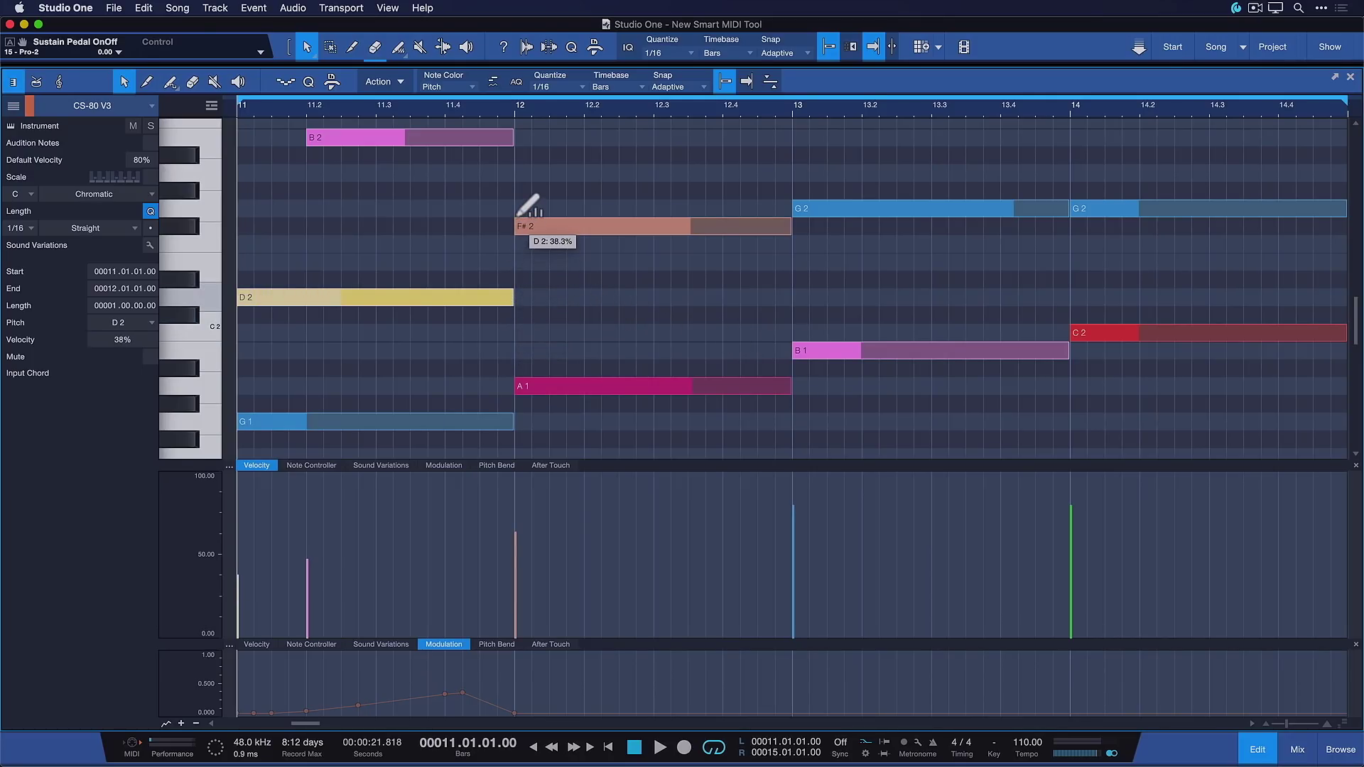
# Step: Mute A1 and chop the F#2 and A1 notes into several shorter pieces
pyautogui.keyDown('alt'); pyautogui.click(787, 222); pyautogui.keyUp('alt')
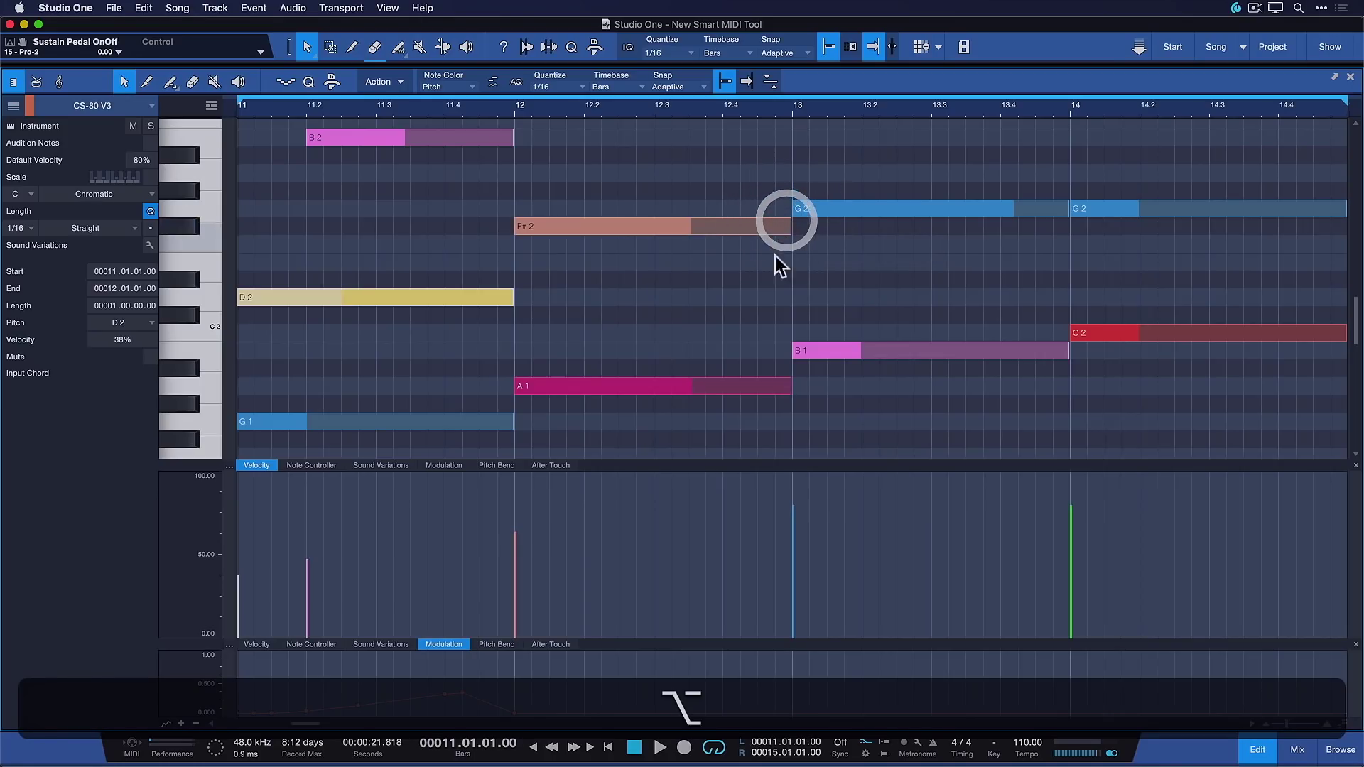
pyautogui.keyDown('alt'); pyautogui.click(787, 385); pyautogui.keyUp('alt')
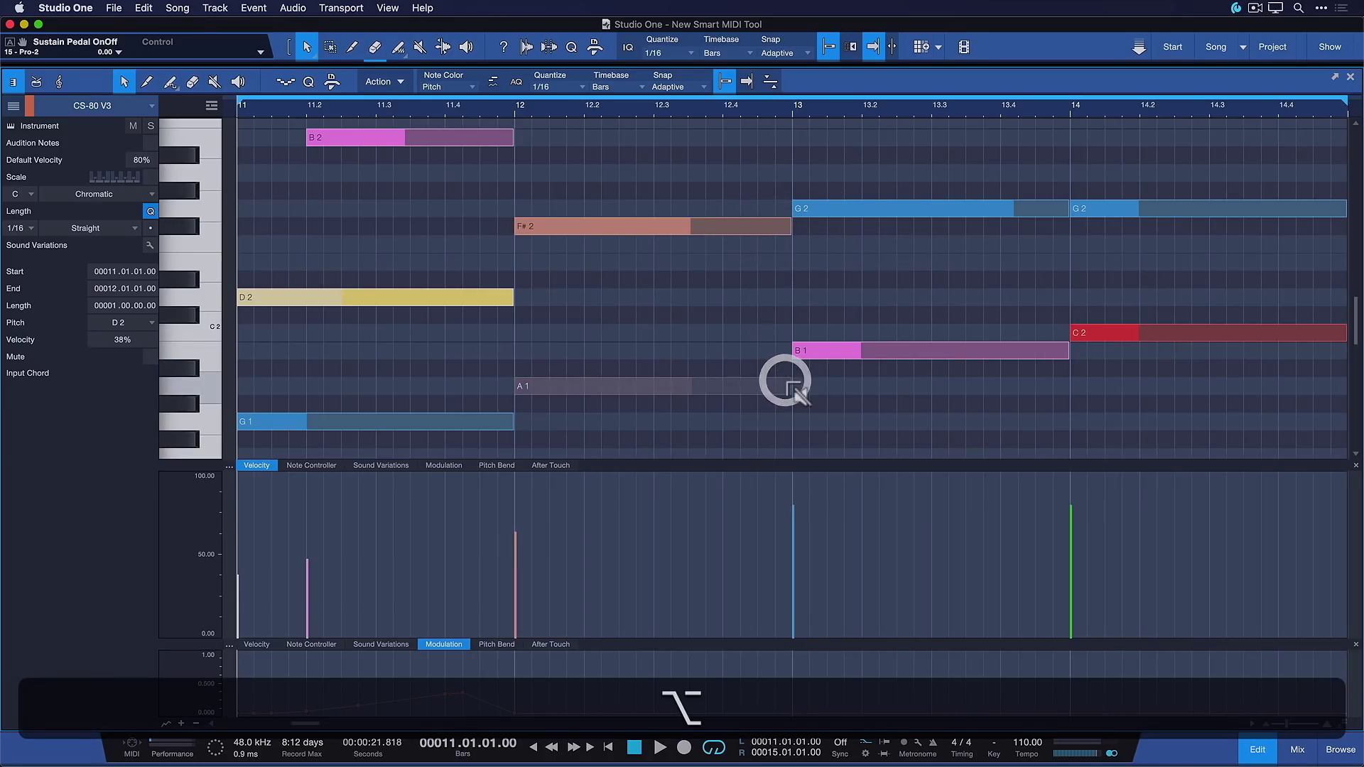
pyautogui.click(567, 233)
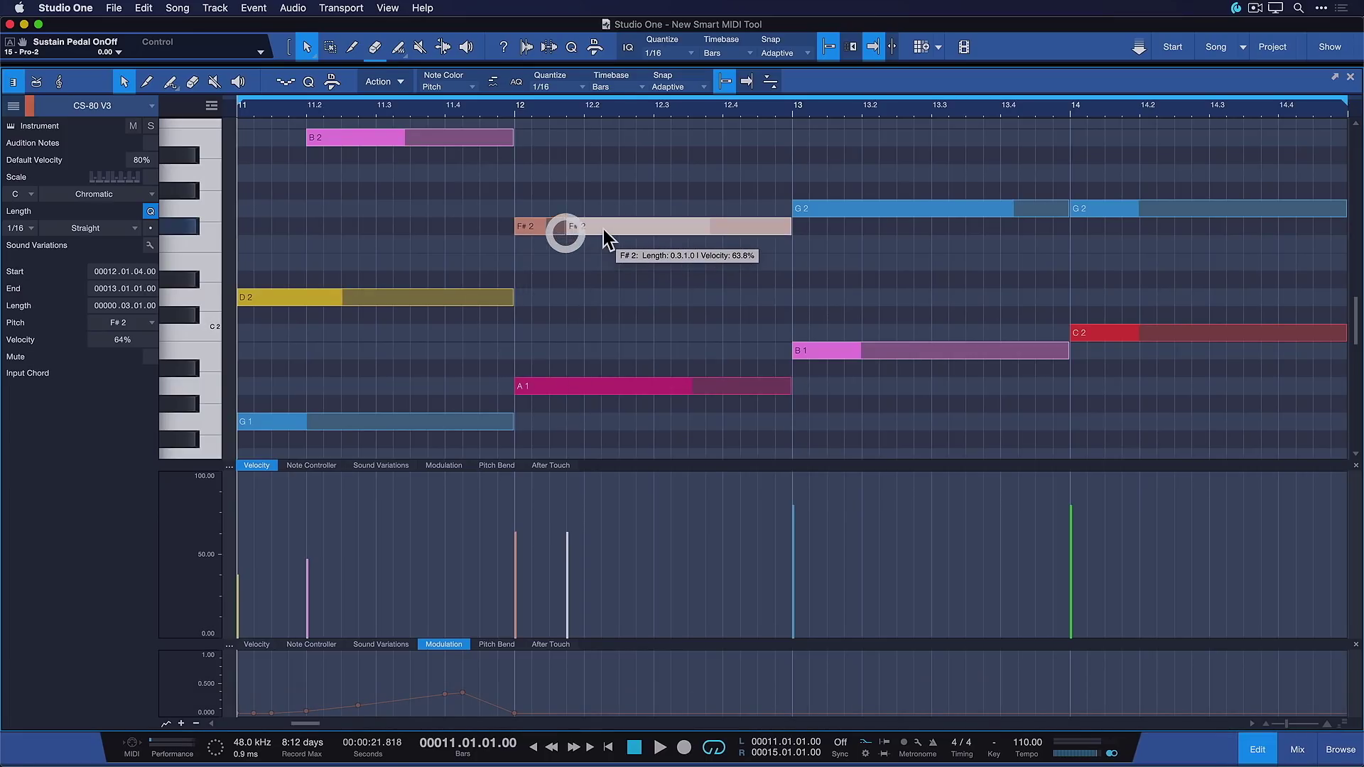
pyautogui.click(602, 232)
pyautogui.click(671, 233)
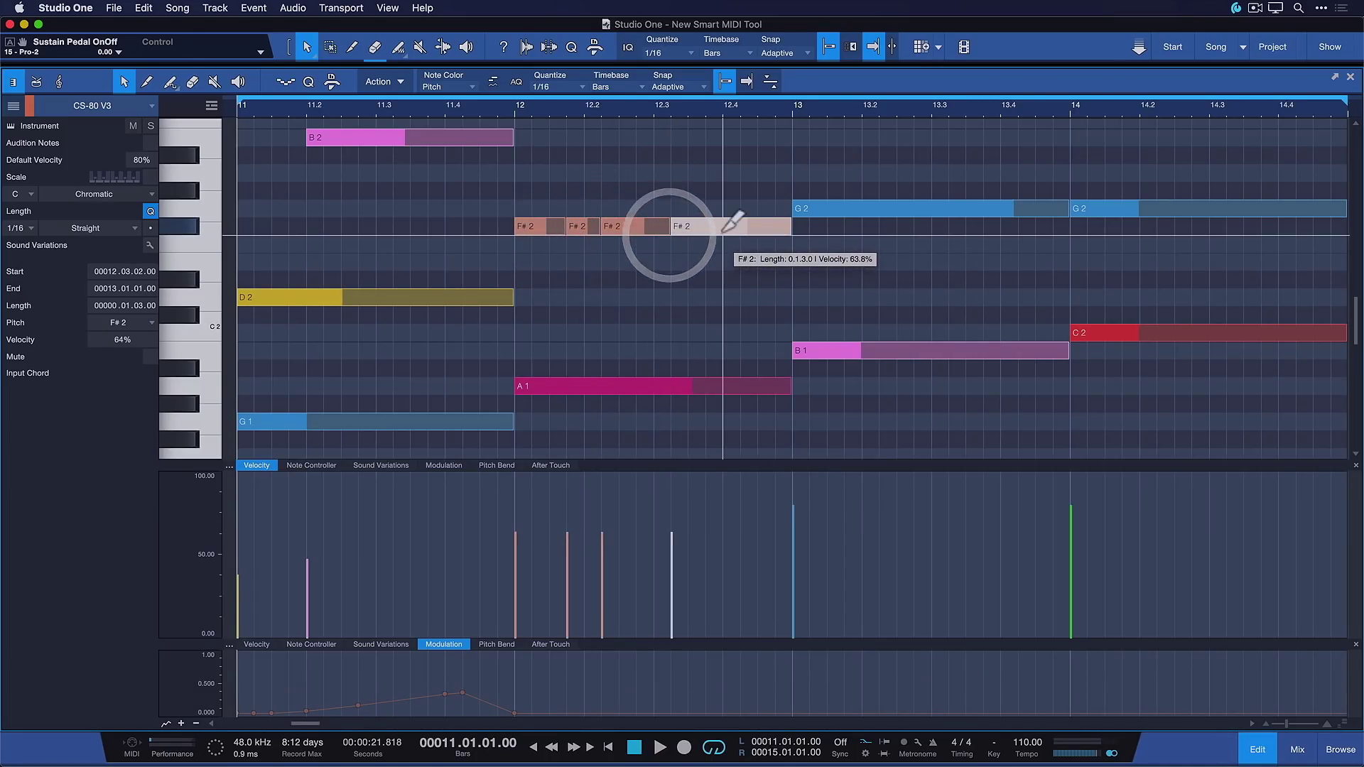
pyautogui.click(723, 229)
pyautogui.click(776, 229)
pyautogui.click(691, 389)
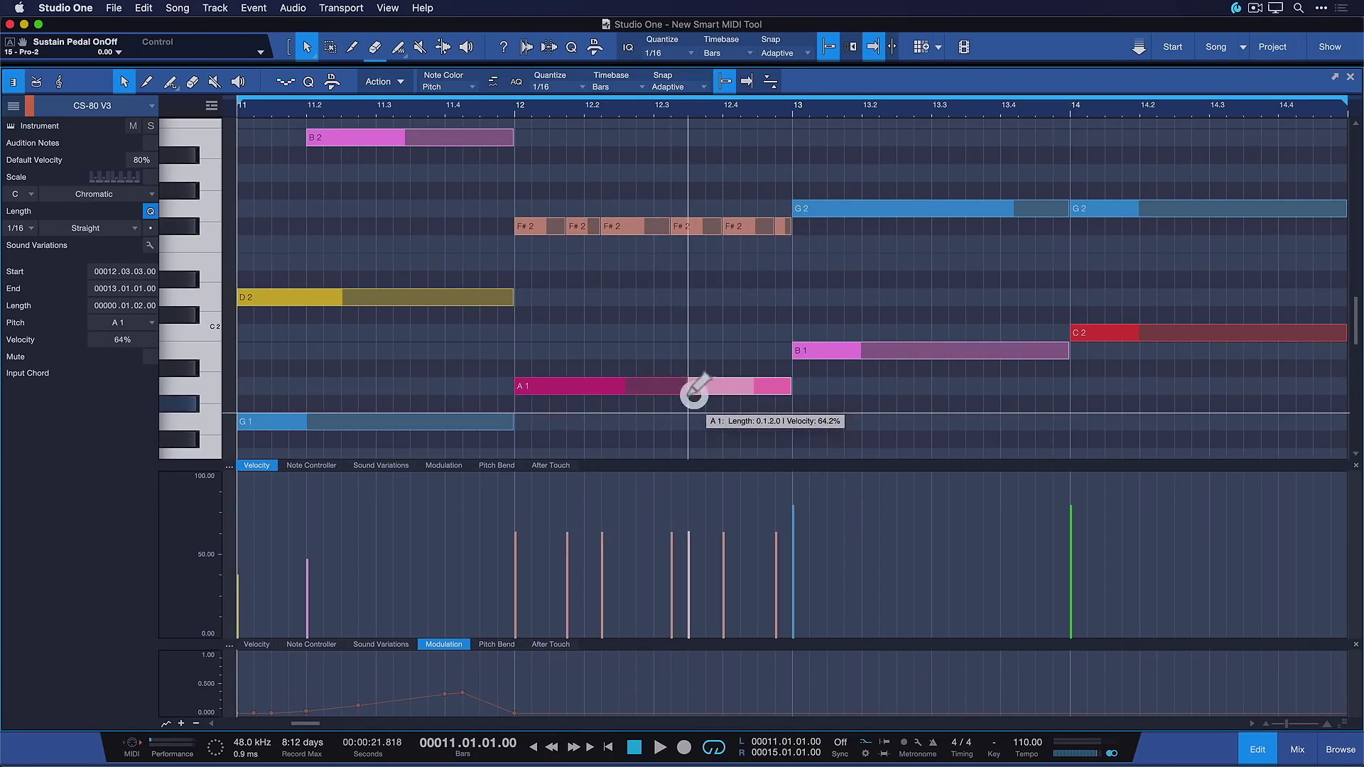
pyautogui.click(602, 387)
# Step: Split the B2, D2 and G1 notes together near 11.2
pyautogui.moveTo(547, 344); pyautogui.dragTo(737, 293)
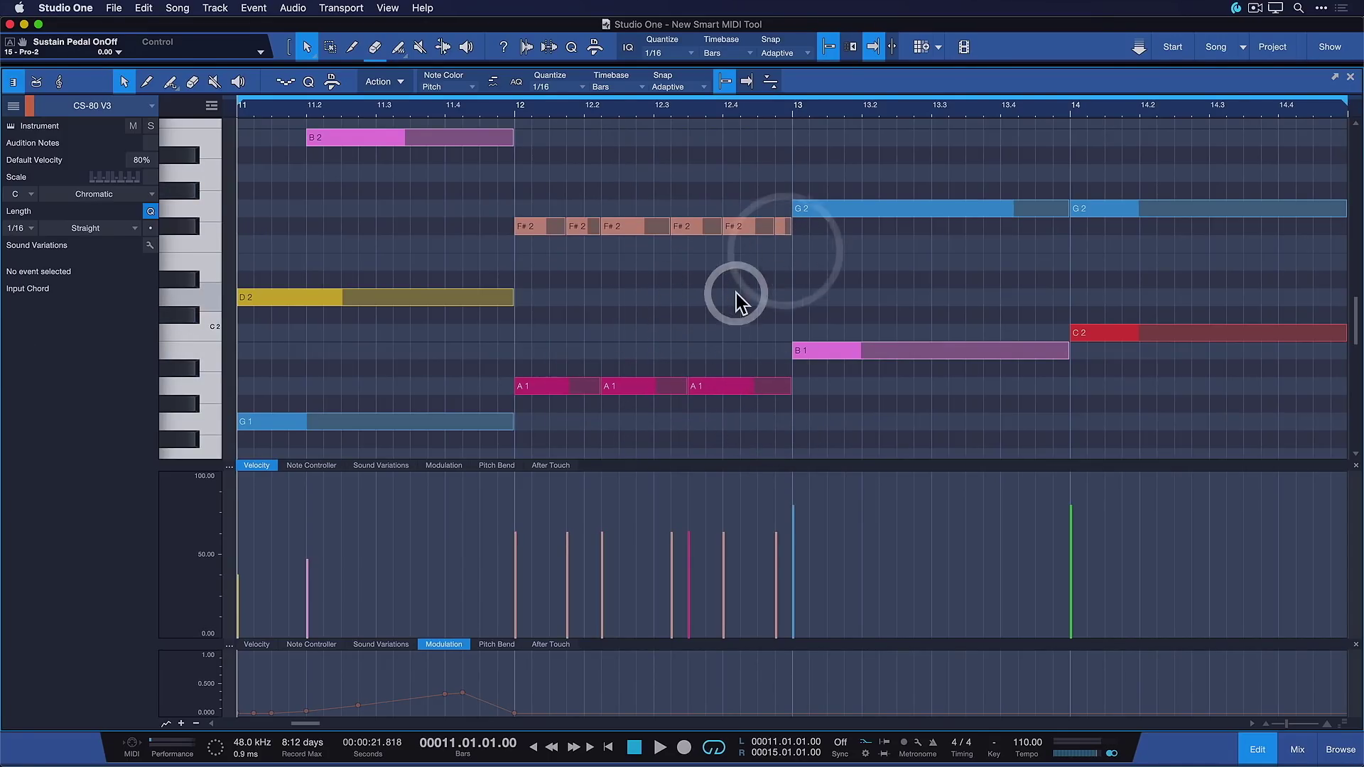
pyautogui.keyDown('alt'); pyautogui.click(358, 302); pyautogui.keyUp('alt')
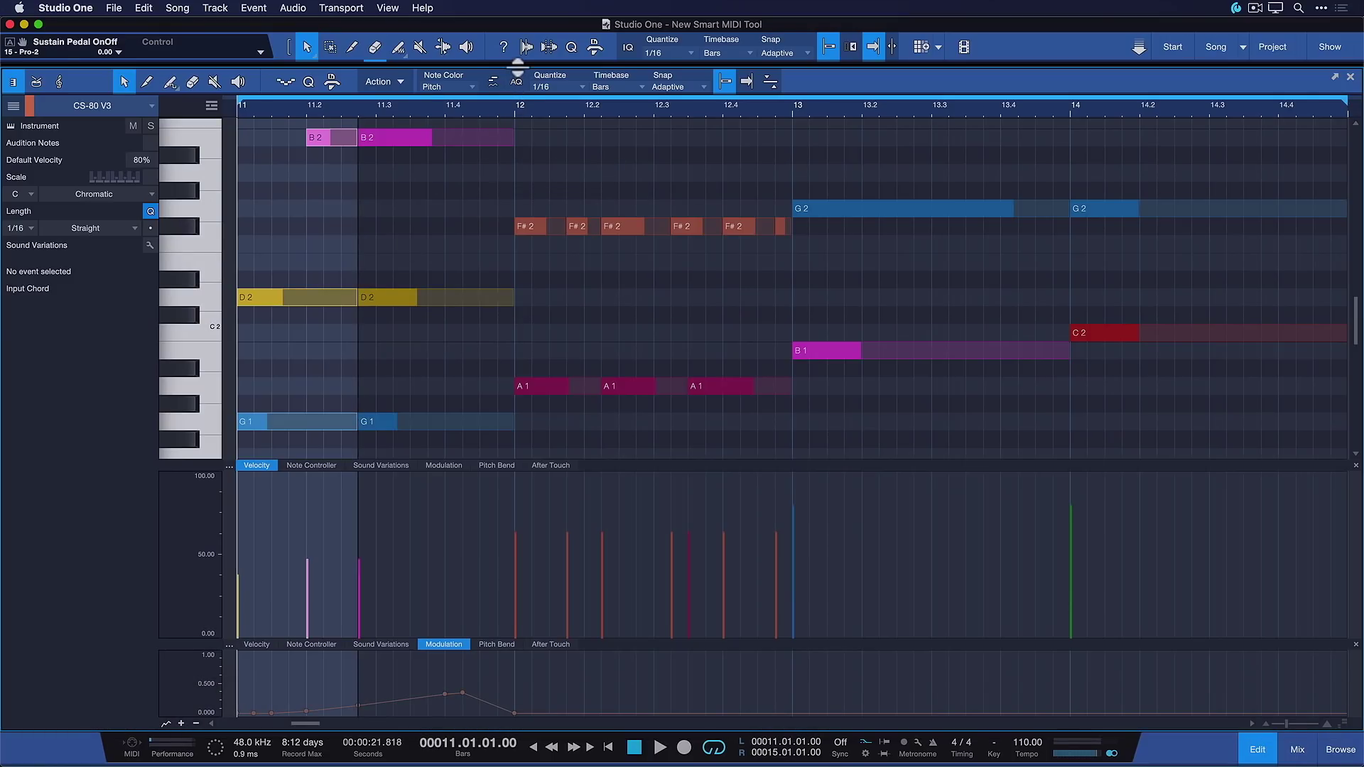
pyautogui.moveTo(519, 68); pyautogui.dragTo(469, 317)
pyautogui.click(329, 207)
pyautogui.click(411, 216)
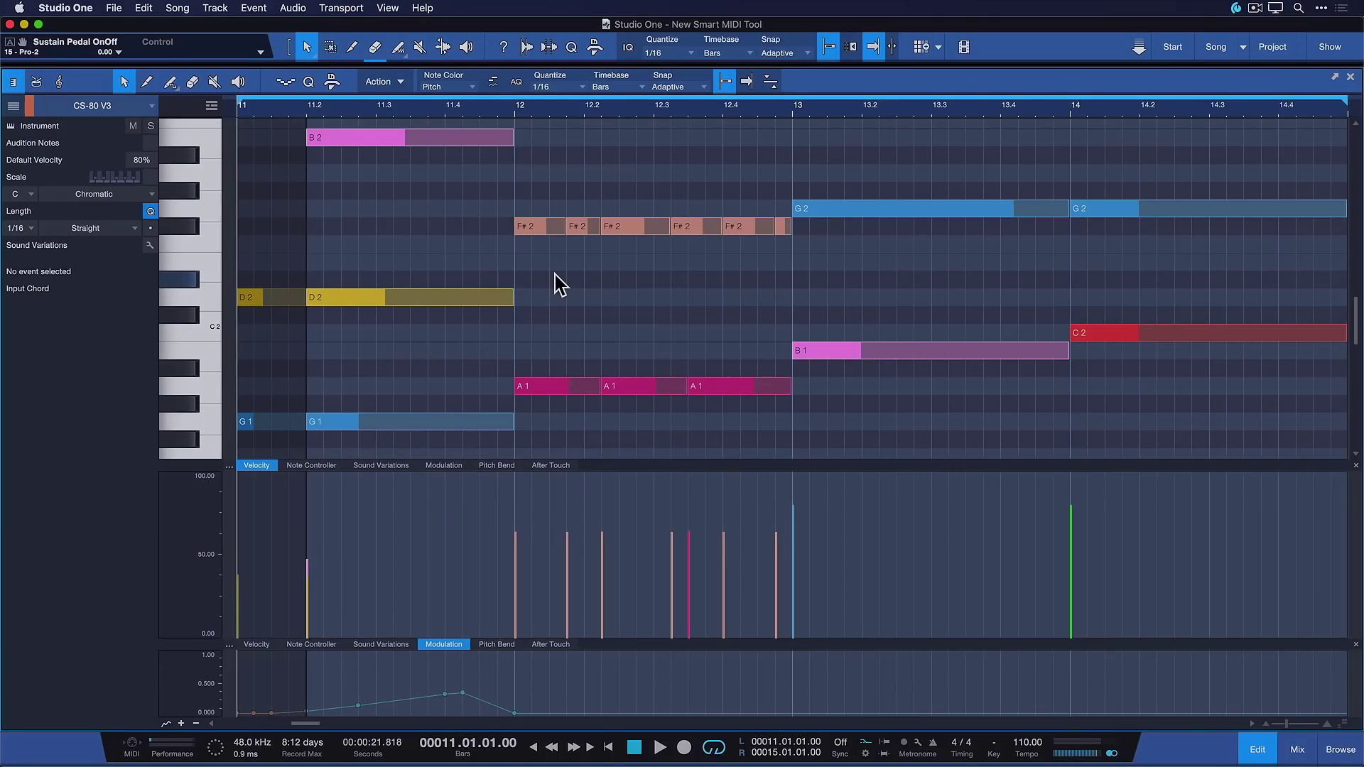
# Step: Merge the first three F#2 pieces back into one longer note
pyautogui.click(572, 229)
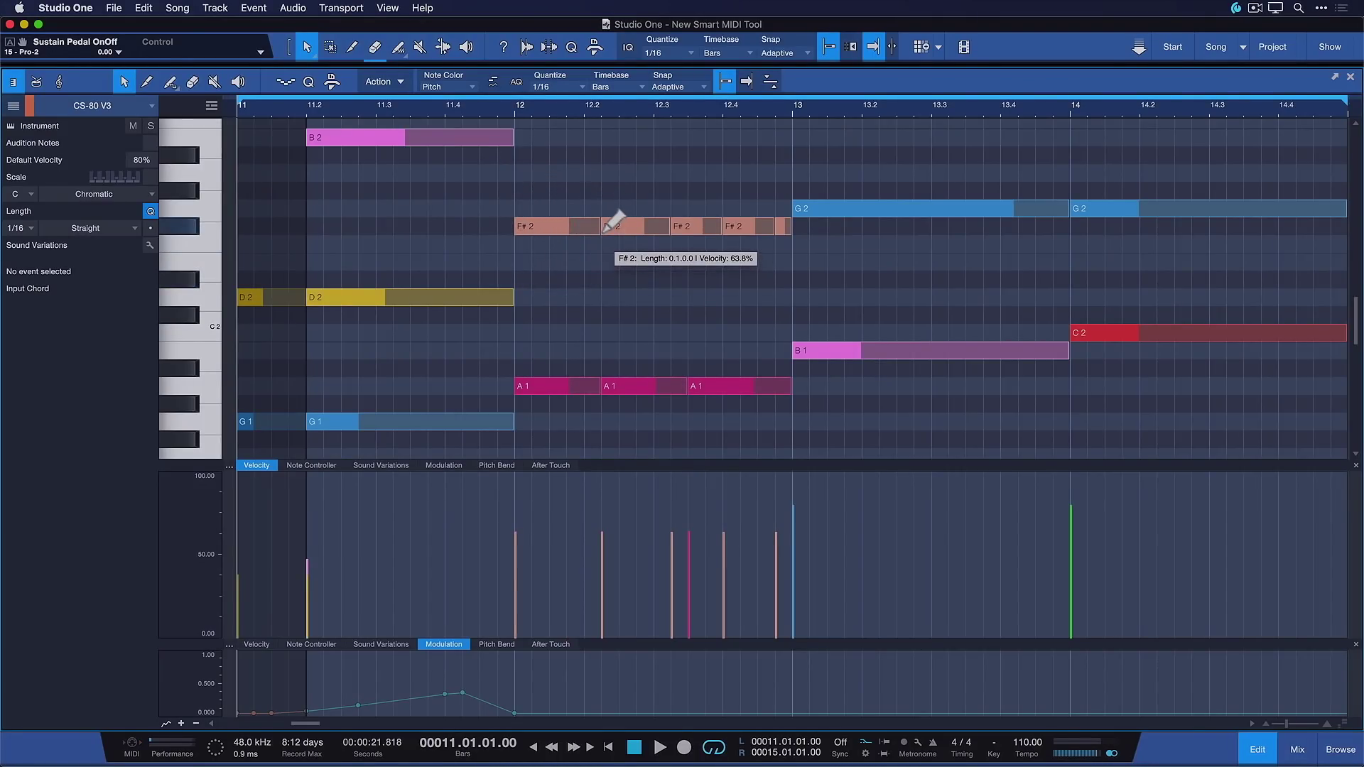
pyautogui.click(602, 231)
pyautogui.click(672, 228)
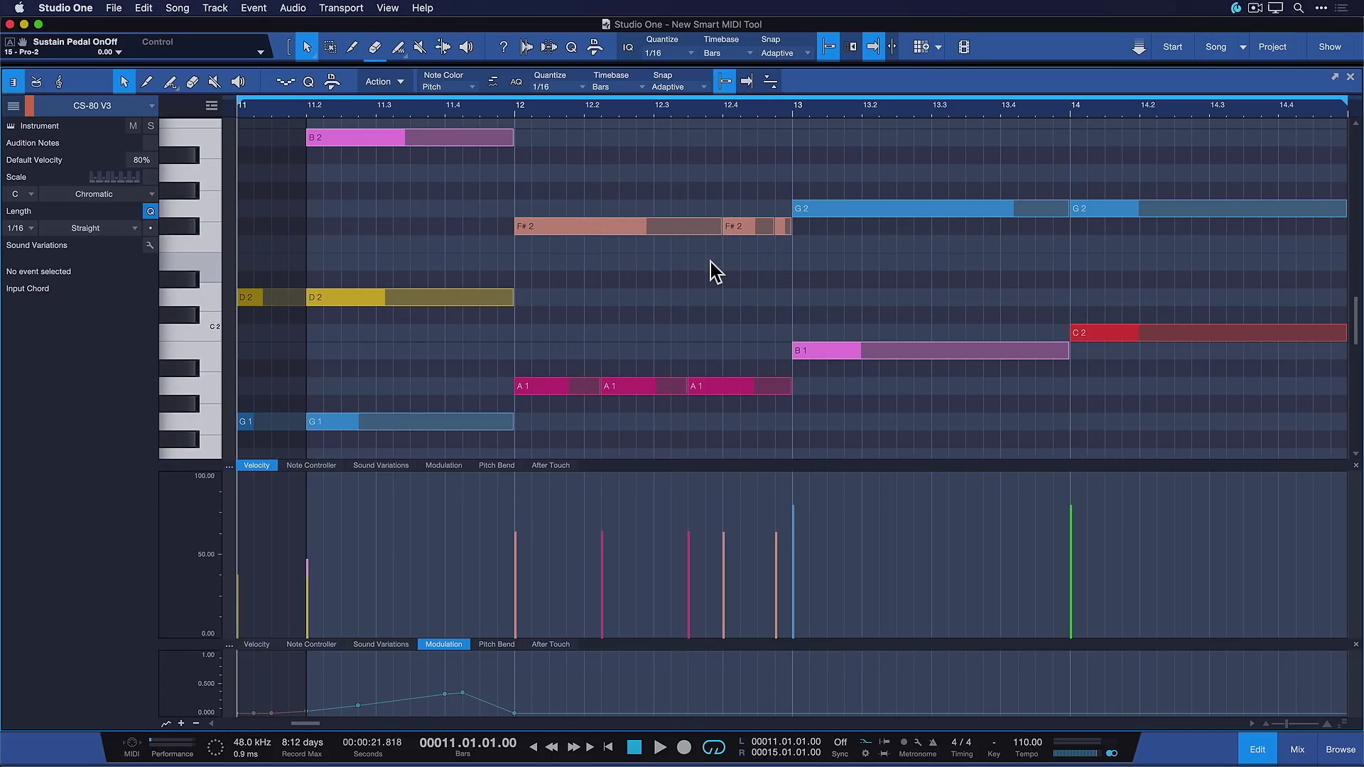
# Step: Show the Info View, reveal Split Deep with Option, and split B2 at 11.3.3
pyautogui.click(504, 47)
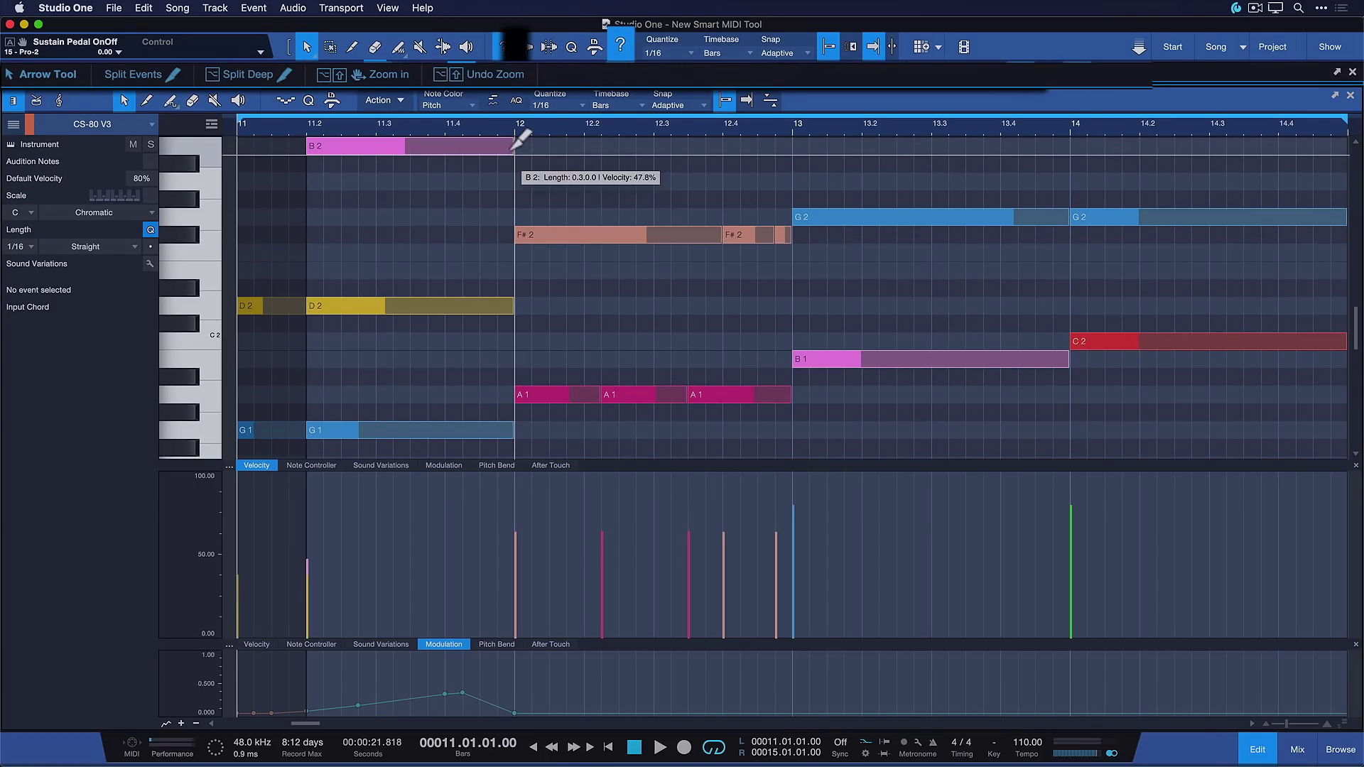
pyautogui.press('alt')
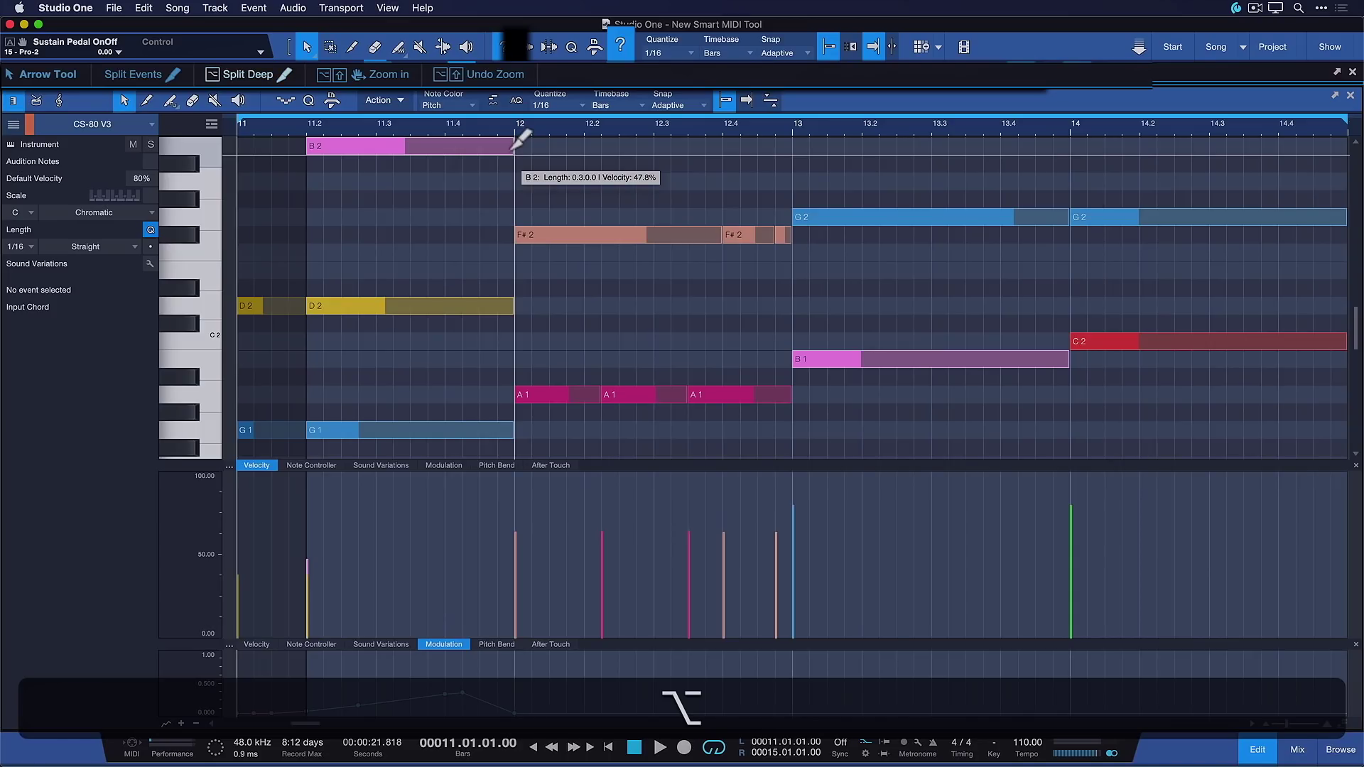
pyautogui.keyDown('alt'); pyautogui.click(405, 147); pyautogui.keyUp('alt')
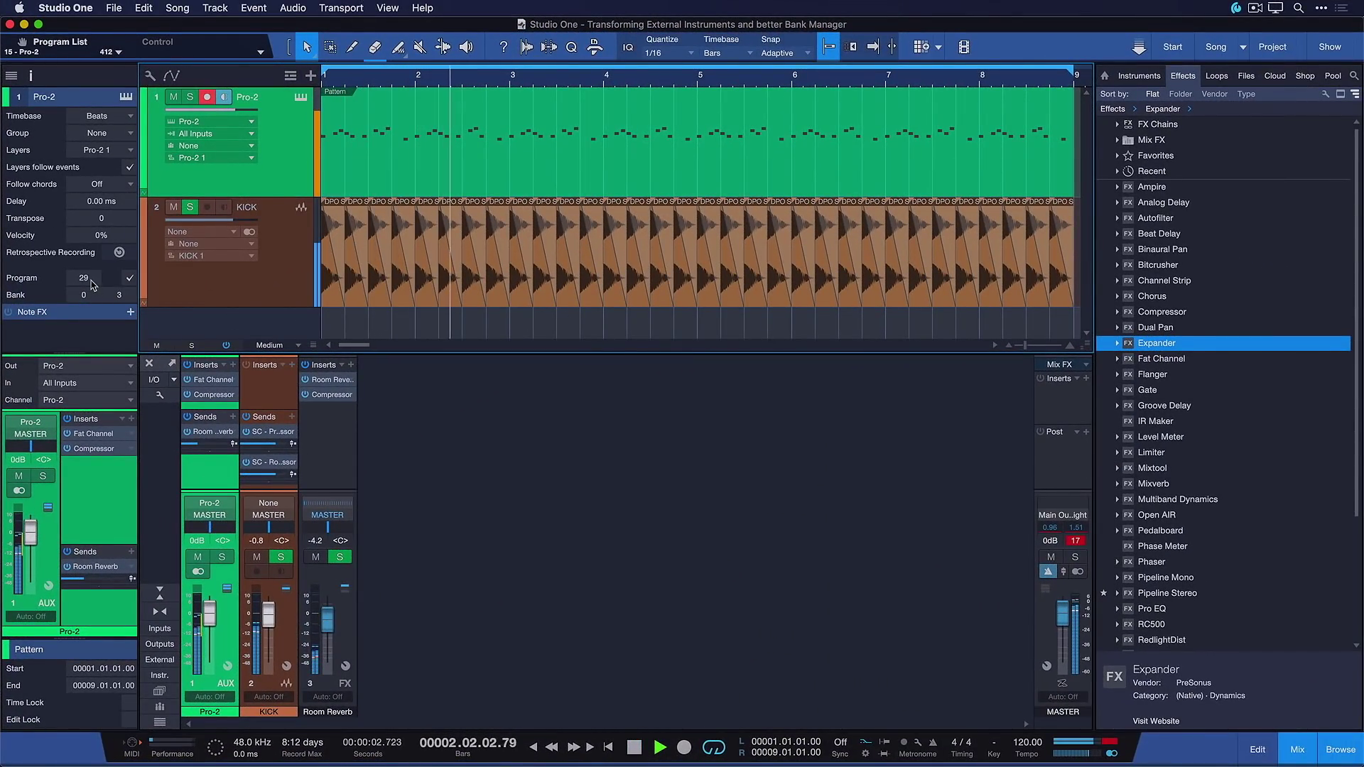
# Step: Scroll the Pro-2 program from 29 to 30 and its channel fader to +2.5 dB
pyautogui.scroll(1, 91, 280)
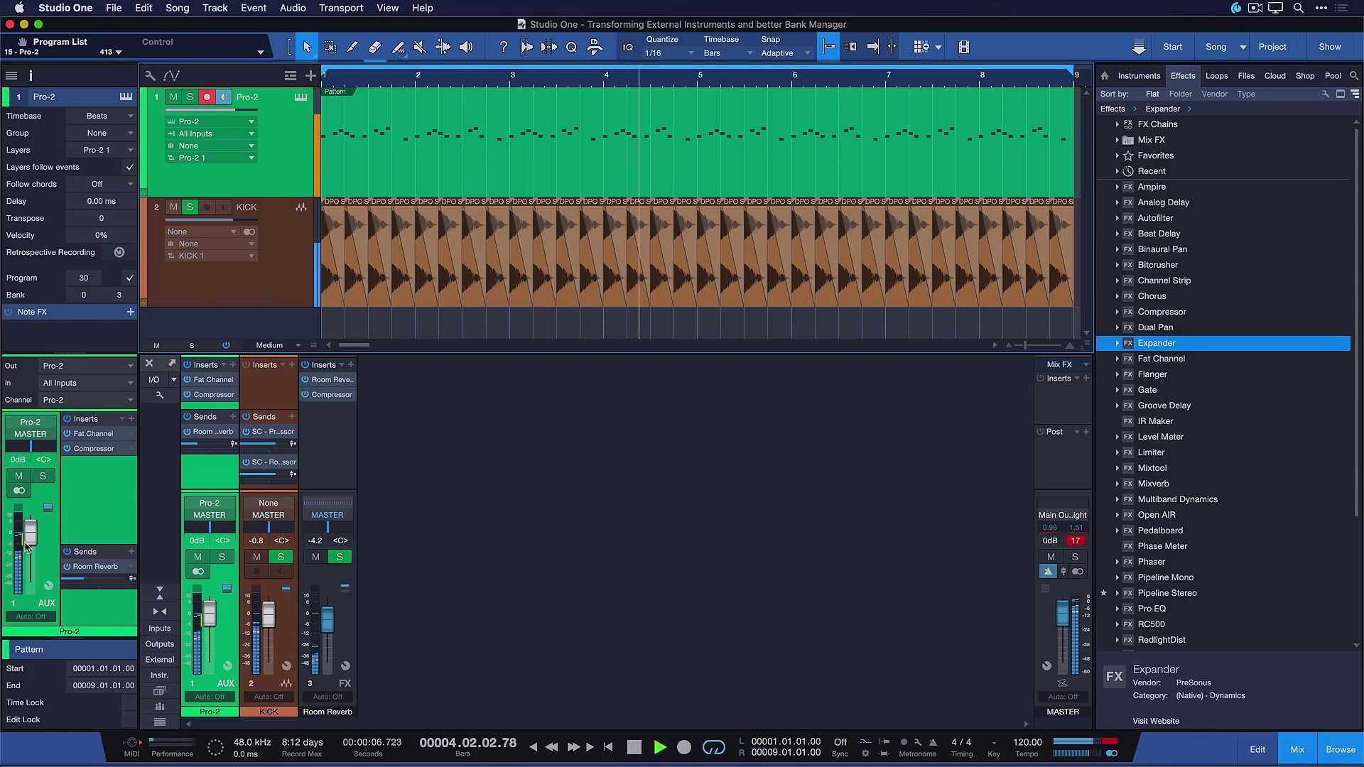
pyautogui.scroll(2, 32, 537)
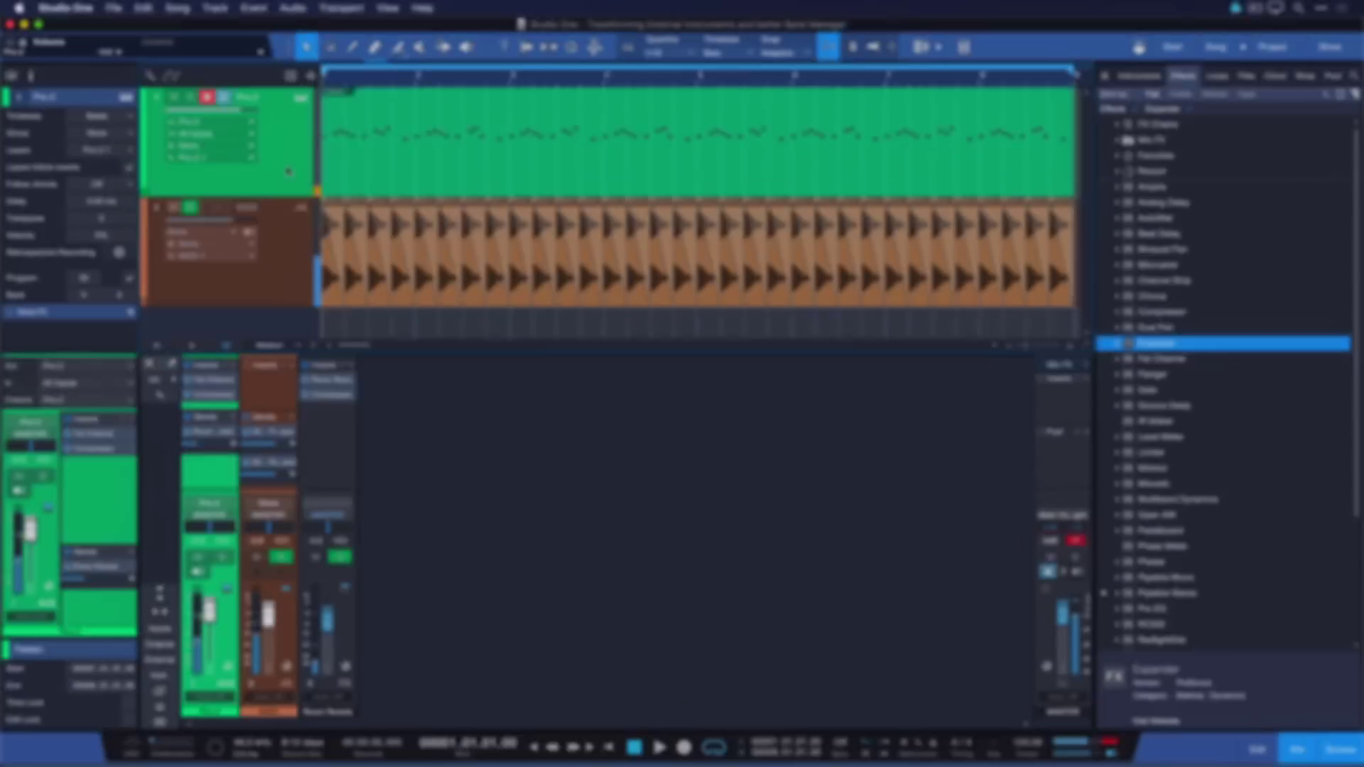
# Step: Transform the Pro-2 track to audio with Render Inserts and Preserve Instrument Track State enabled
pyautogui.rightClick(279, 166)
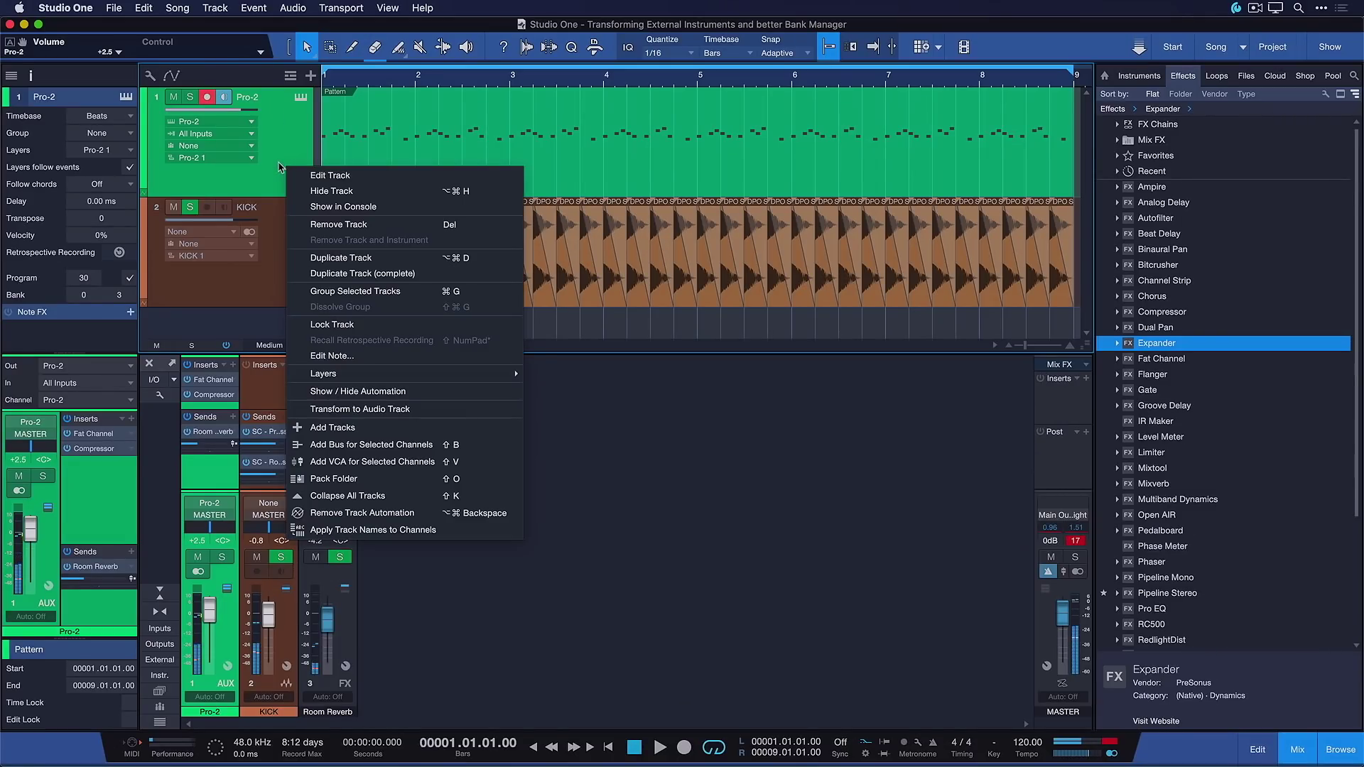
pyautogui.click(305, 409)
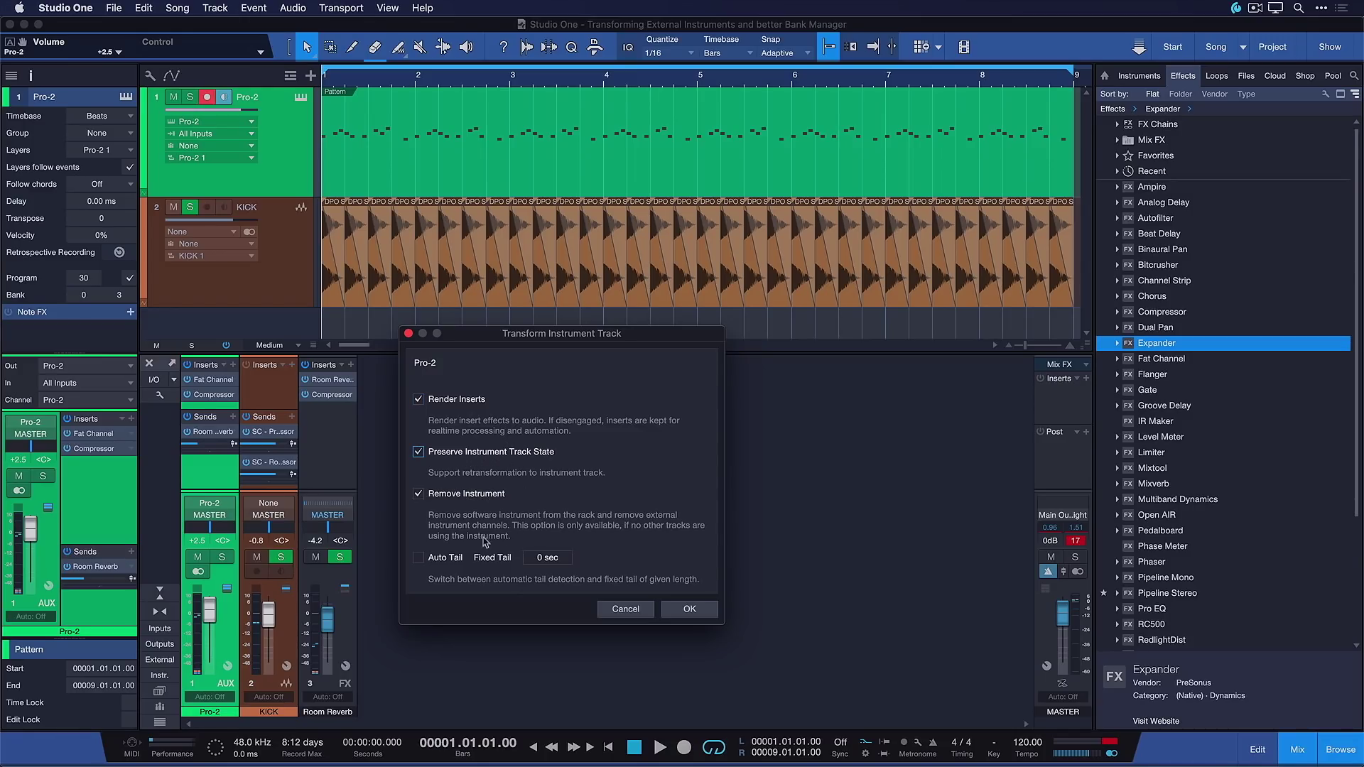
pyautogui.click(459, 399)
pyautogui.click(466, 400)
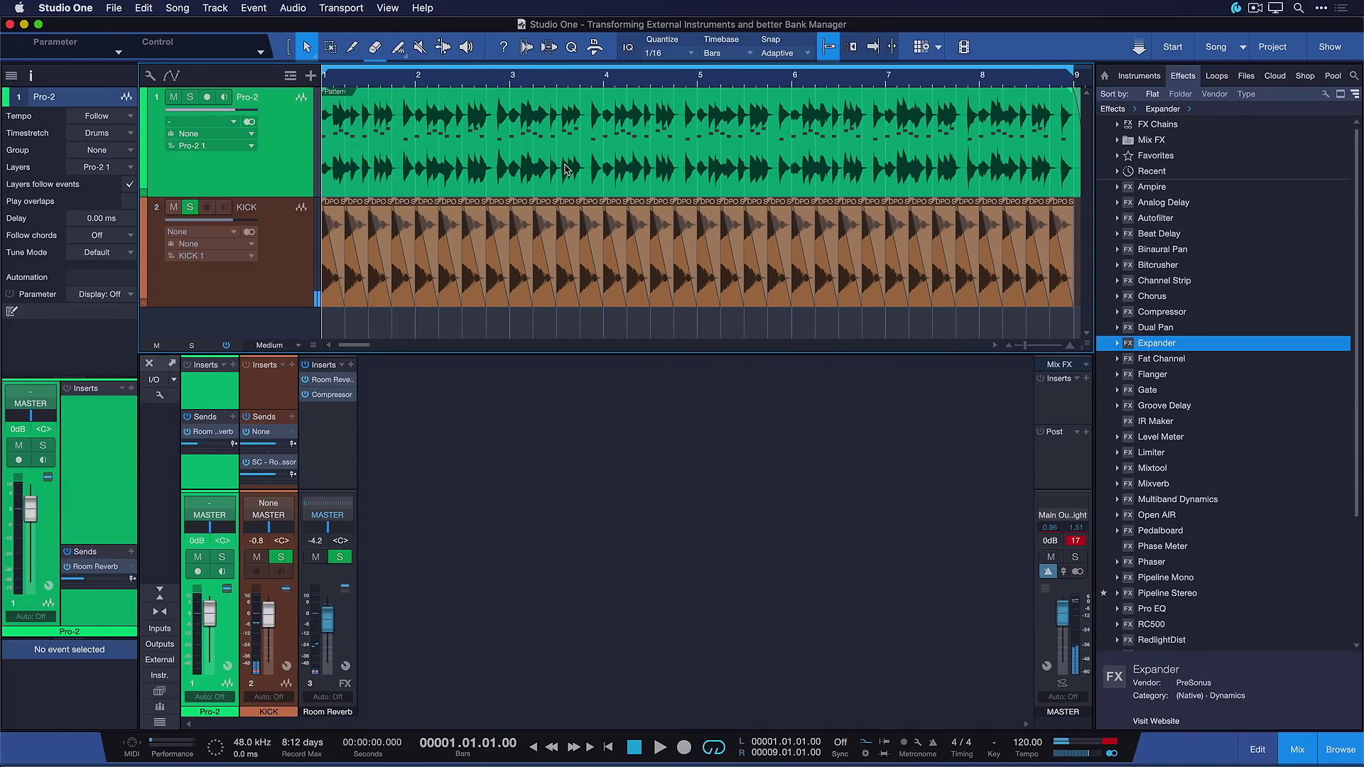
# Step: Transform the rendered Pro-2 Pattern audio track into an instrument track from its header menu
pyautogui.click(551, 169)
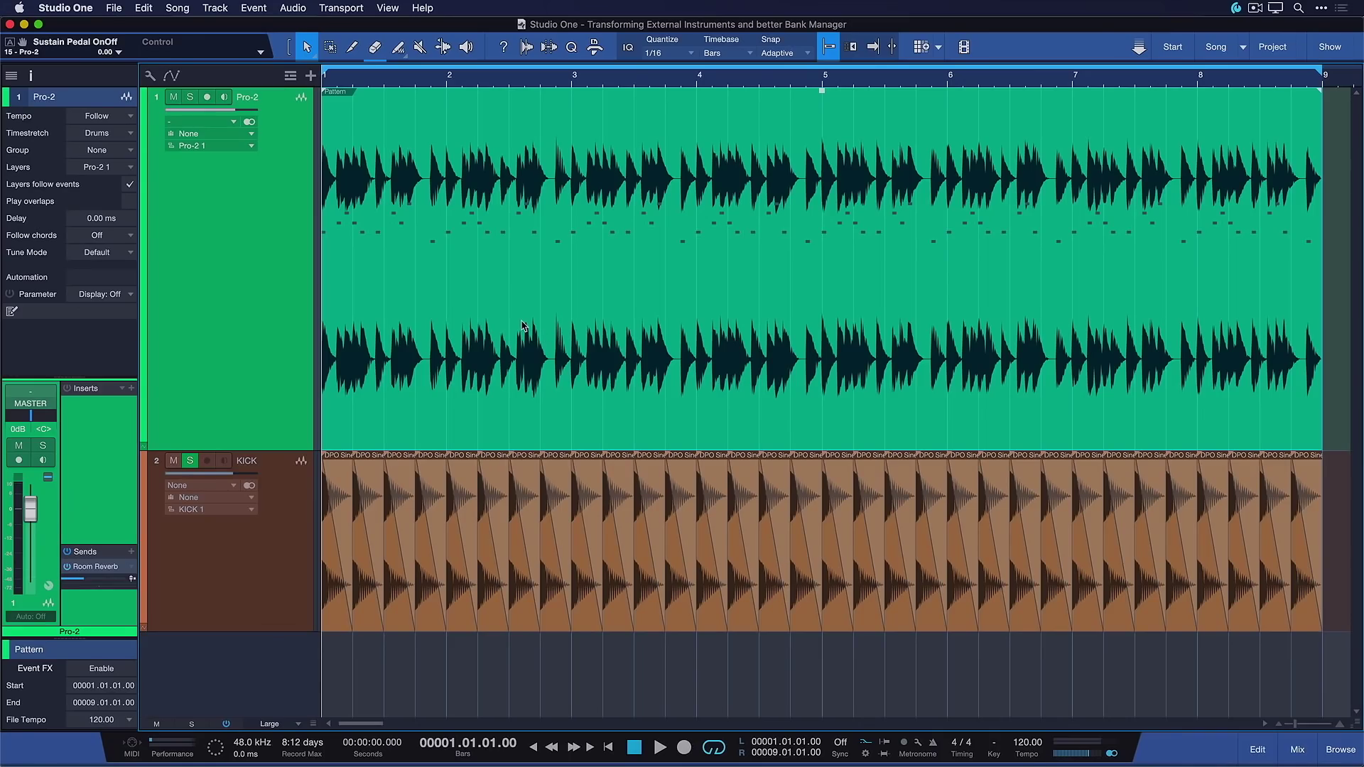
pyautogui.moveTo(526, 323); pyautogui.dragTo(552, 533)
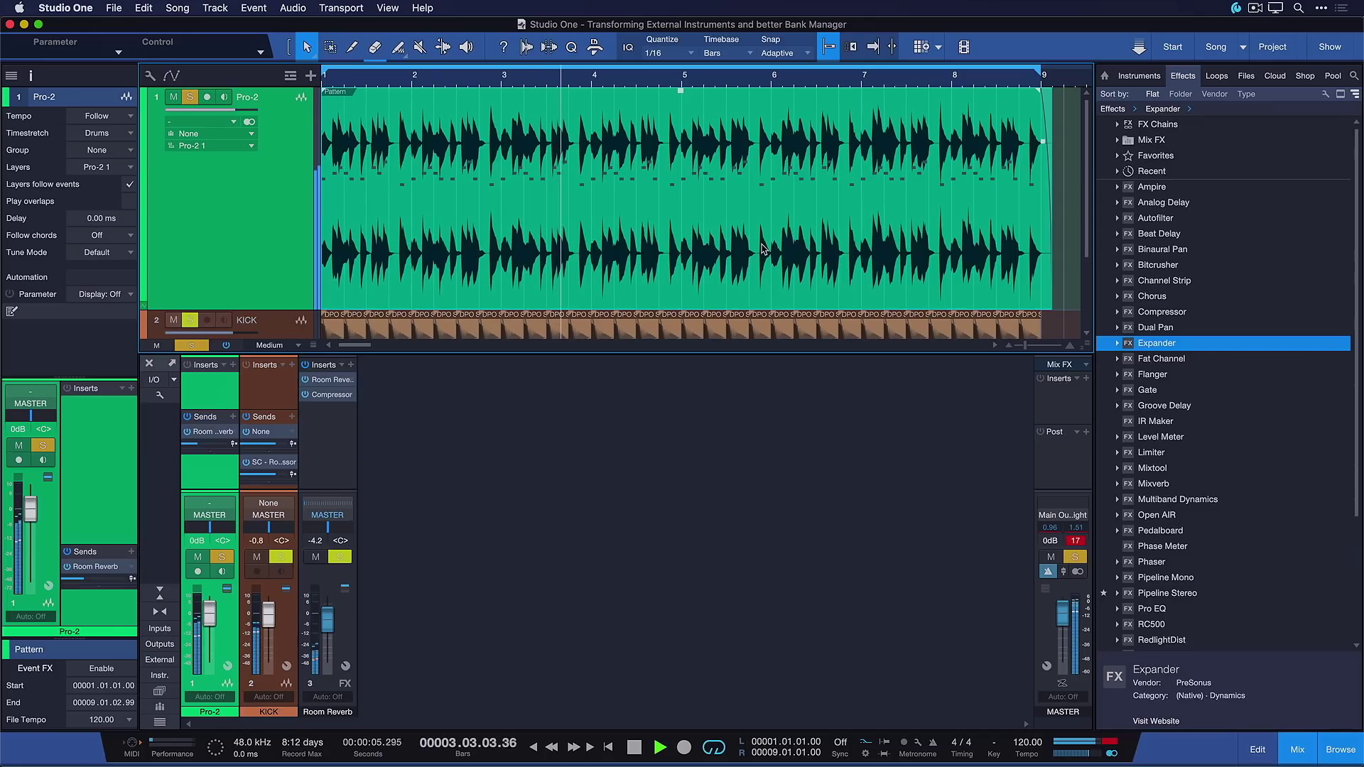
pyautogui.press('space')
pyautogui.rightClick(228, 214)
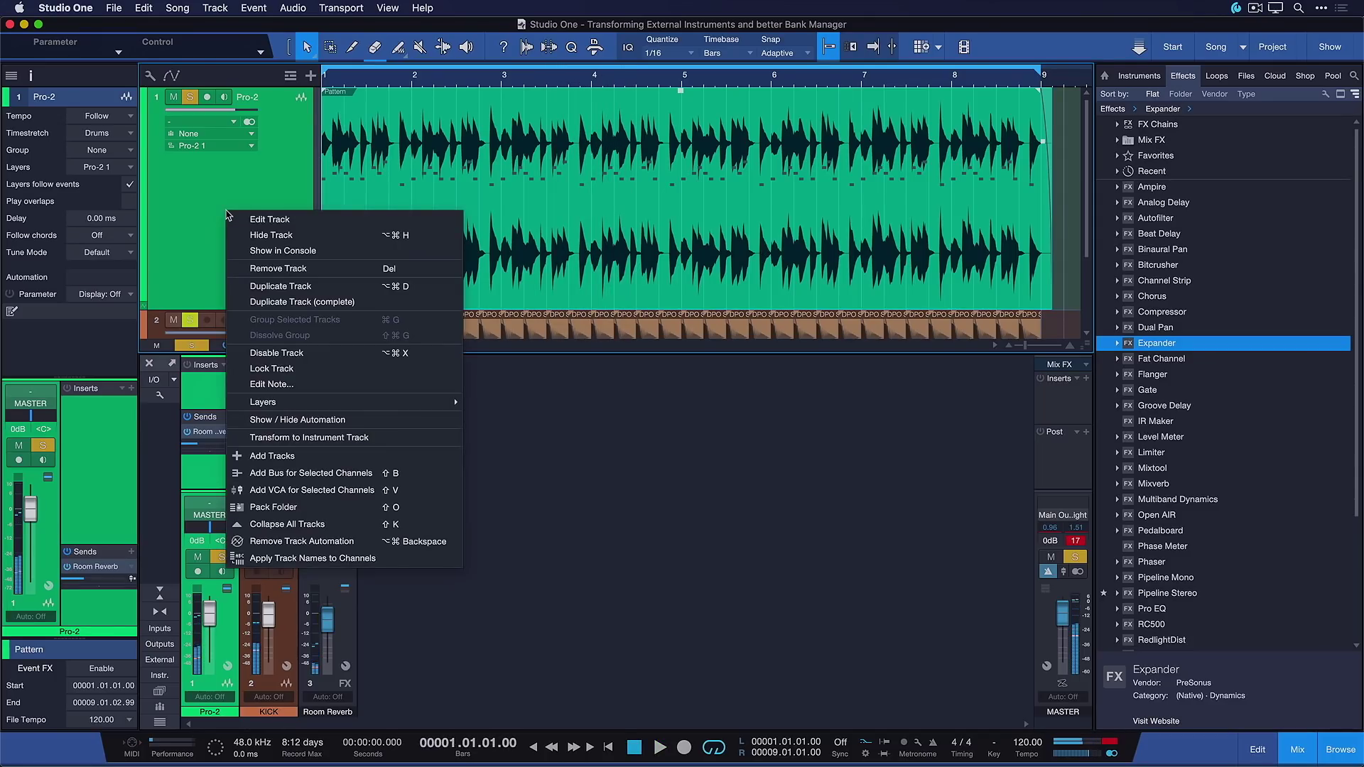
pyautogui.click(234, 438)
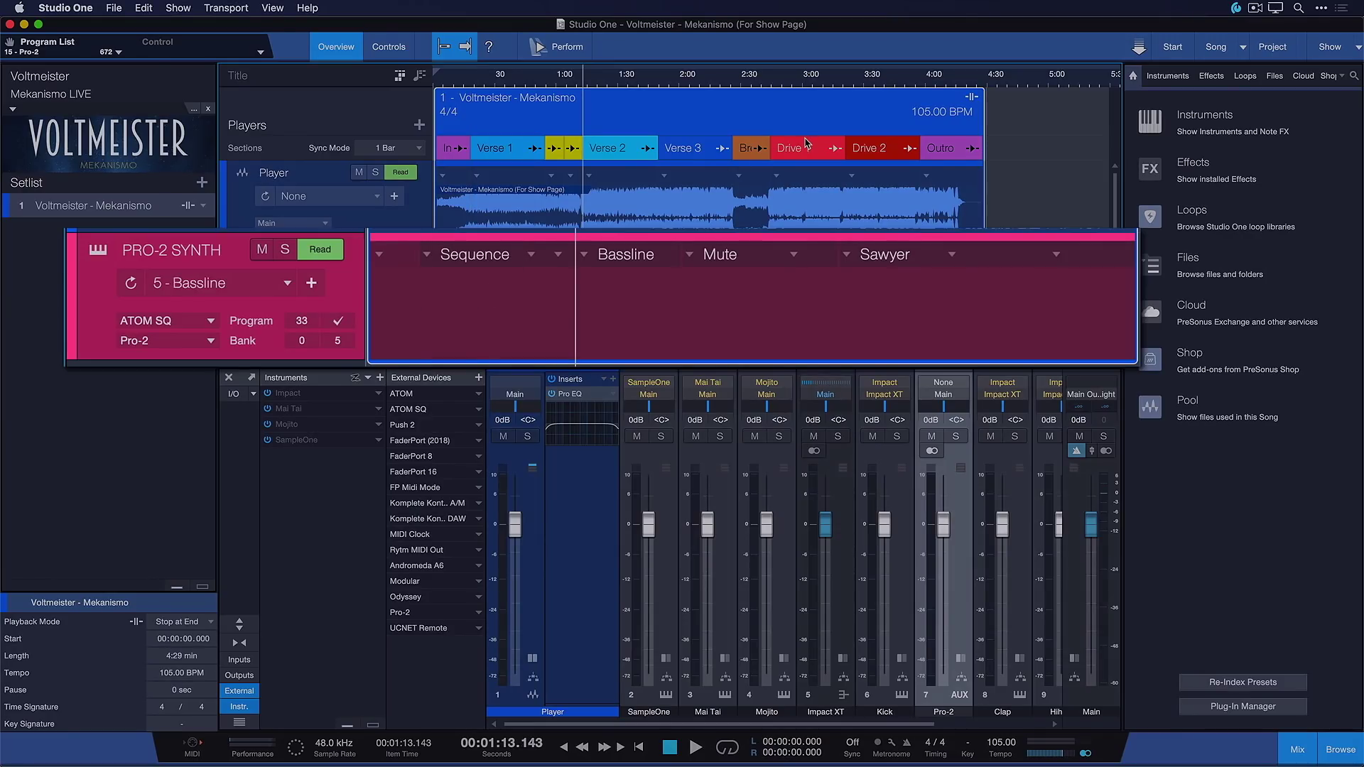
# Step: Jump through the Drive 1, Verse 2 and Verse 1 arranger sections to hear the Pro-2 patches
pyautogui.click(808, 142)
pyautogui.click(626, 148)
pyautogui.click(506, 149)
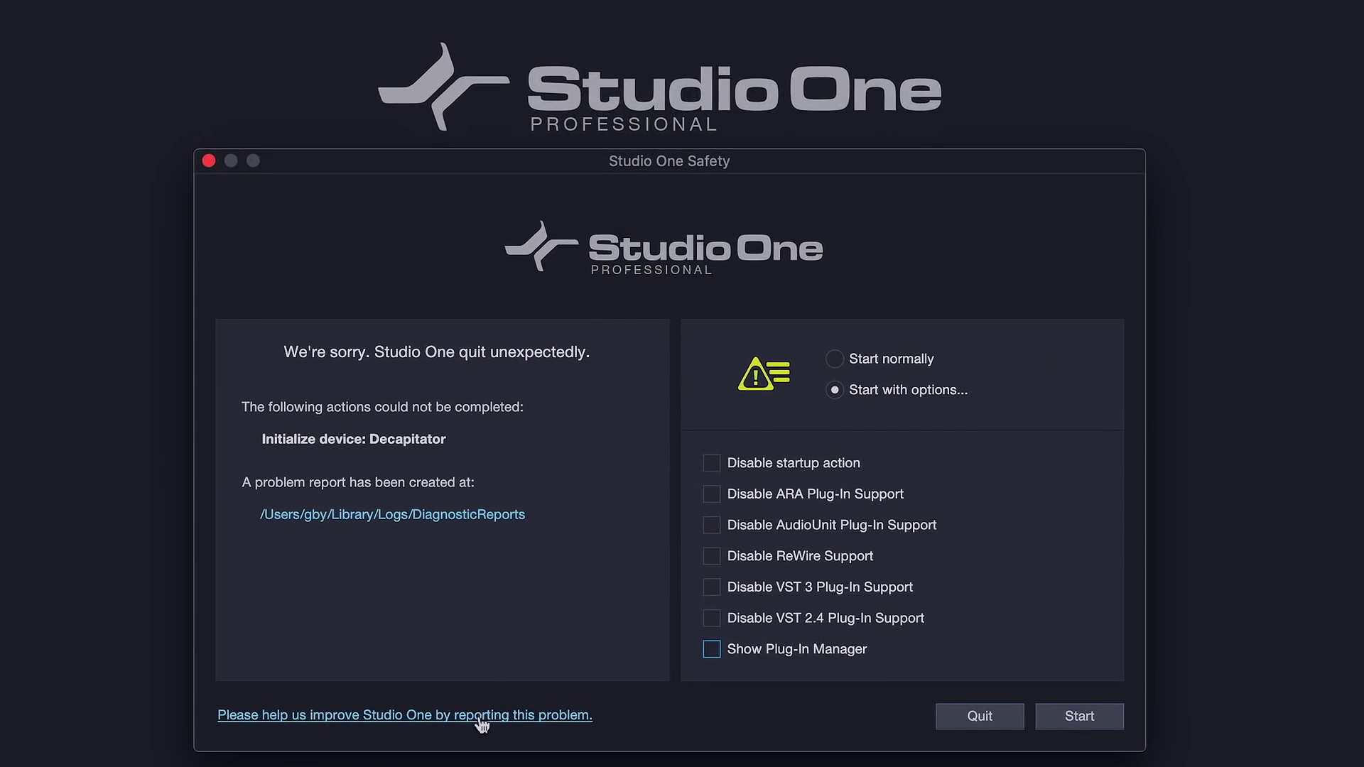
# Step: Open the crash-report support page and tick Disable for AudioUnit, ReWire and VST 3
pyautogui.click(481, 716)
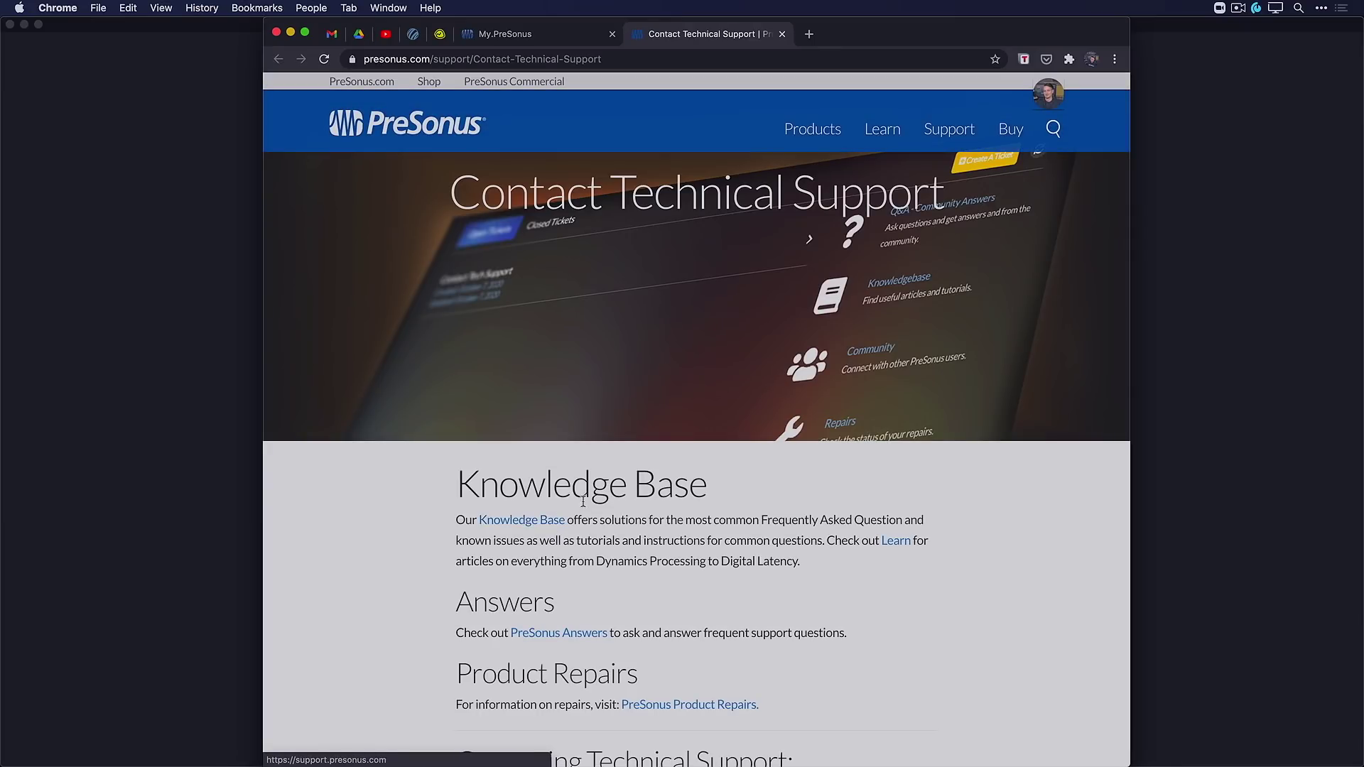
pyautogui.scroll(-5, 682, 396)
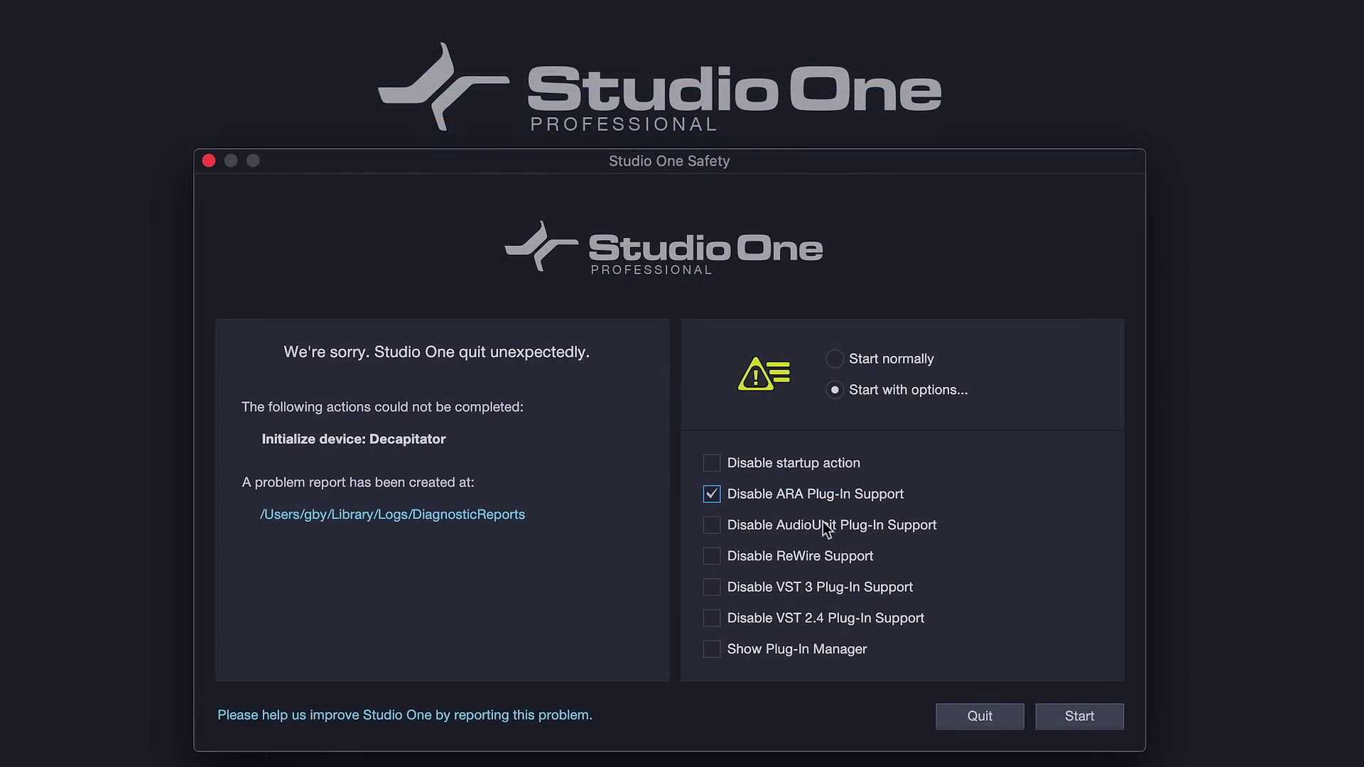
pyautogui.click(822, 526)
pyautogui.click(795, 556)
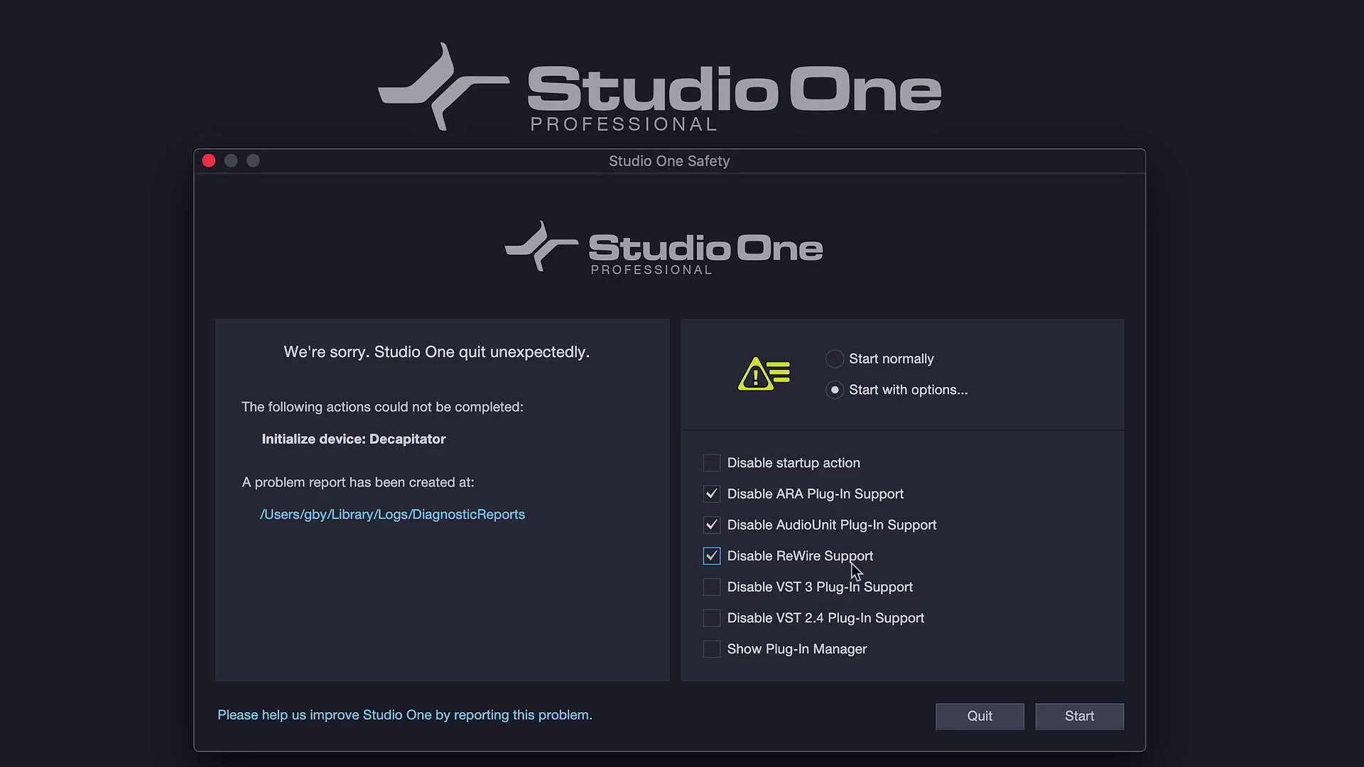
pyautogui.click(881, 587)
# Step: Re-enable VST 2.4, VST 3, ReWire, AudioUnit and ARA, and enable Show Plug-In Manager
pyautogui.click(801, 618)
pyautogui.click(795, 590)
pyautogui.click(792, 558)
pyautogui.click(791, 526)
pyautogui.click(795, 497)
pyautogui.click(785, 648)
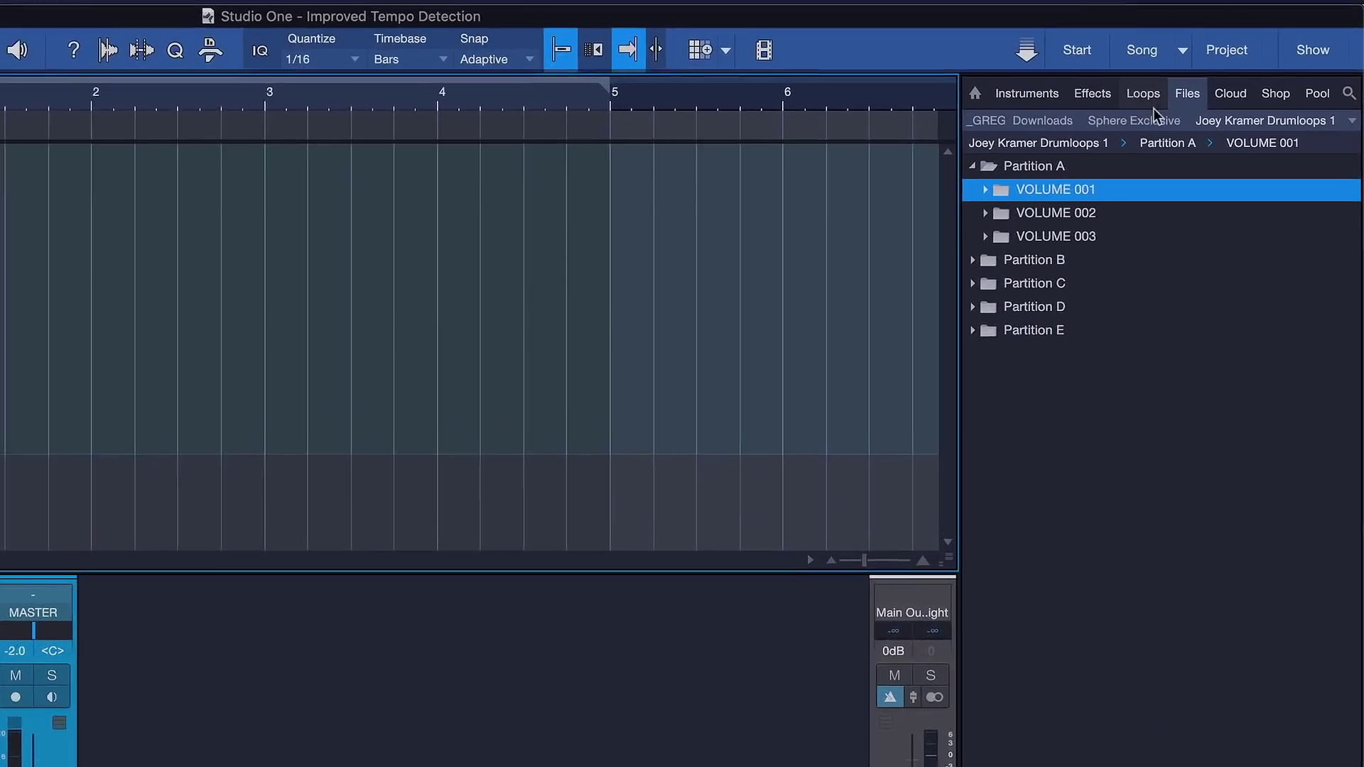
# Step: Browse _SAMPLES > Battery 4 > Loops and select Loop 128 Bpm Eliot.wav
pyautogui.click(1355, 94)
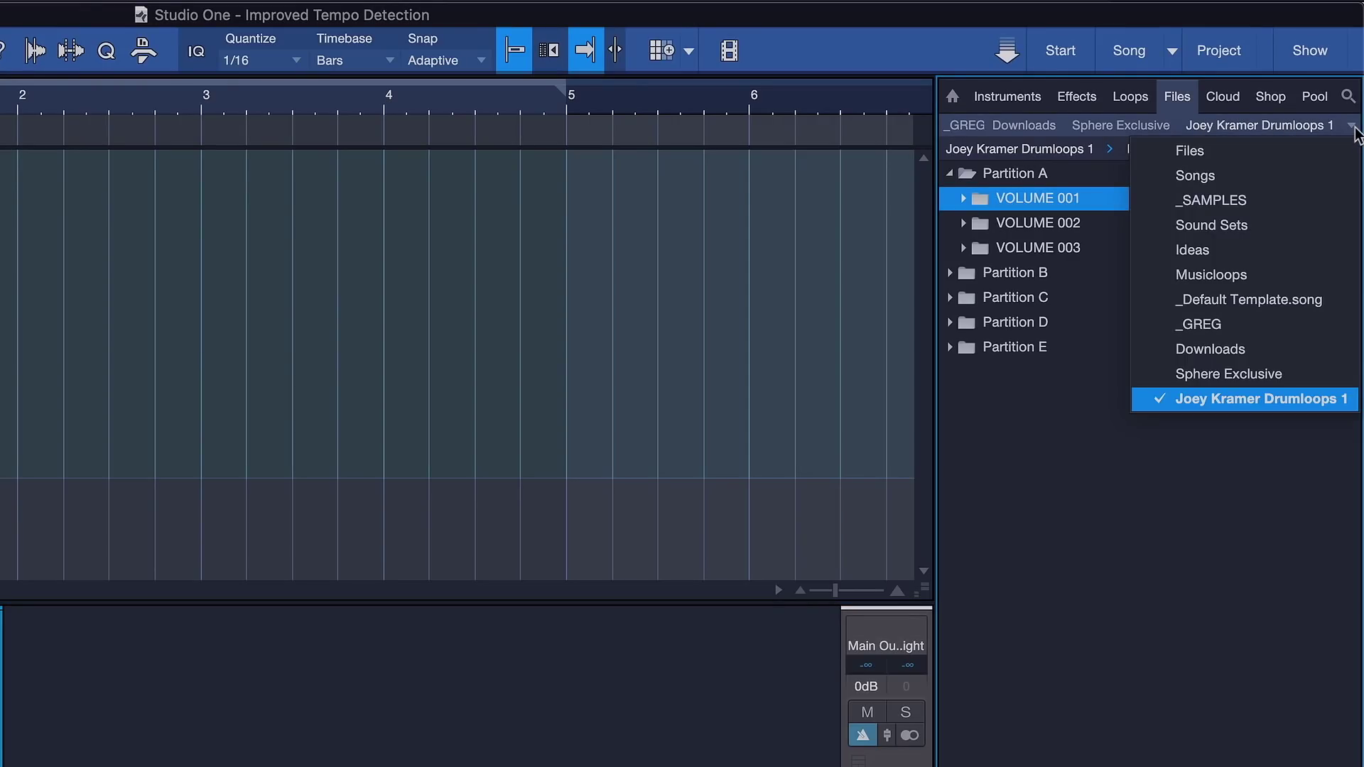
pyautogui.click(1303, 200)
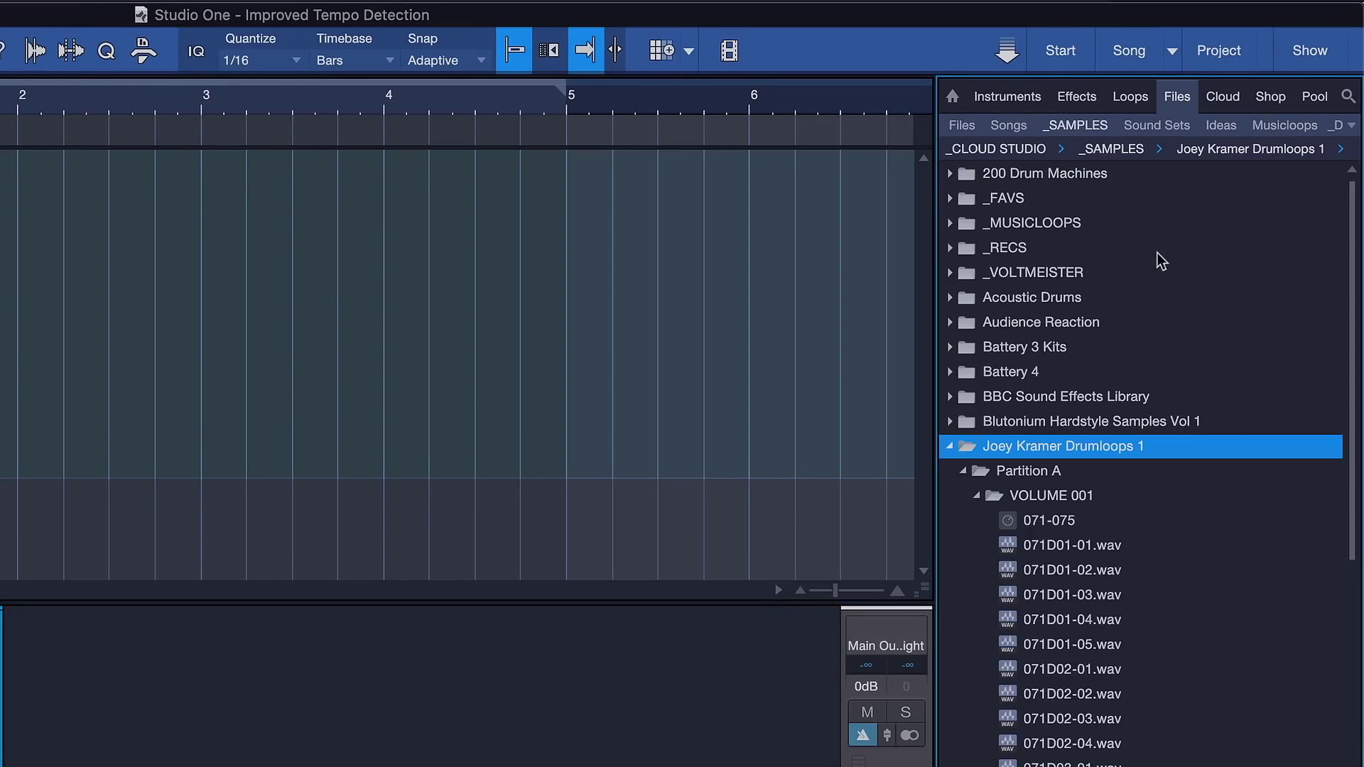
pyautogui.click(1024, 374)
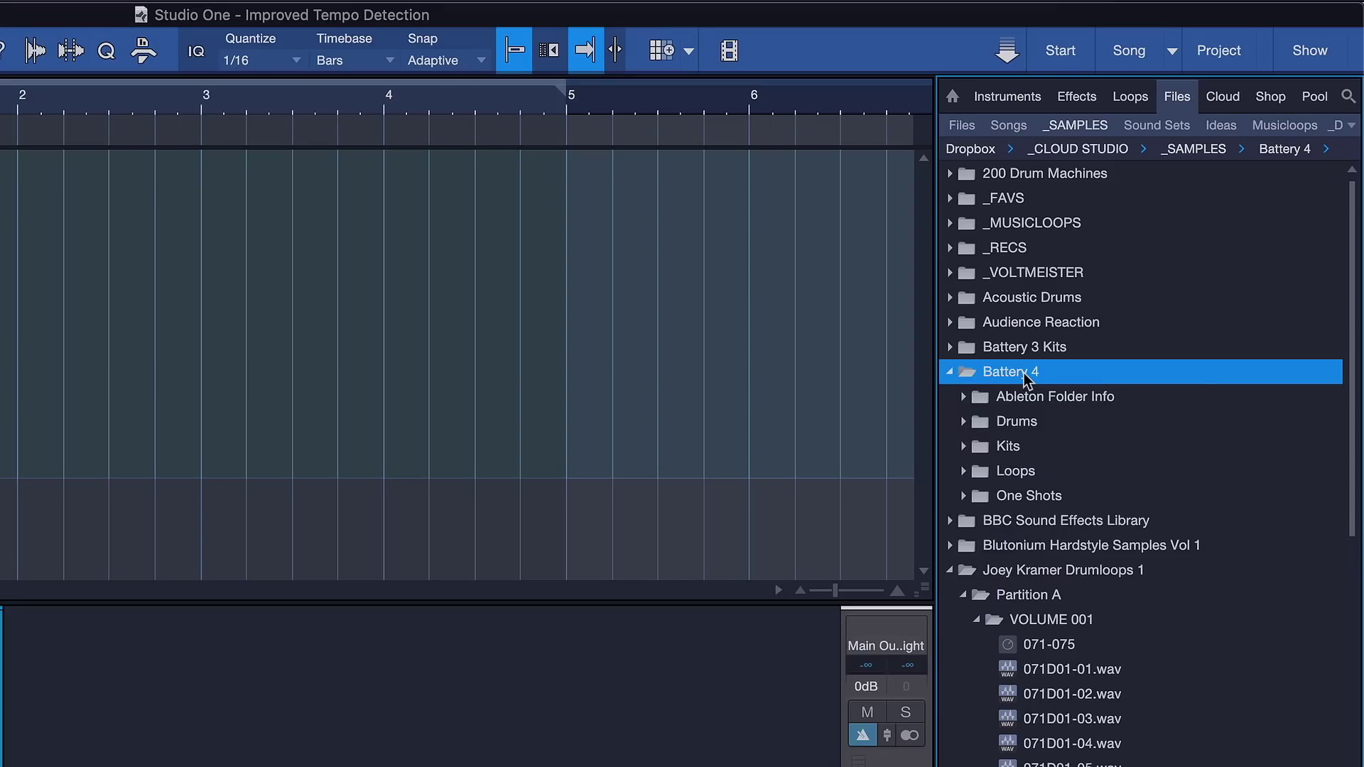
pyautogui.click(1020, 461)
pyautogui.click(1057, 119)
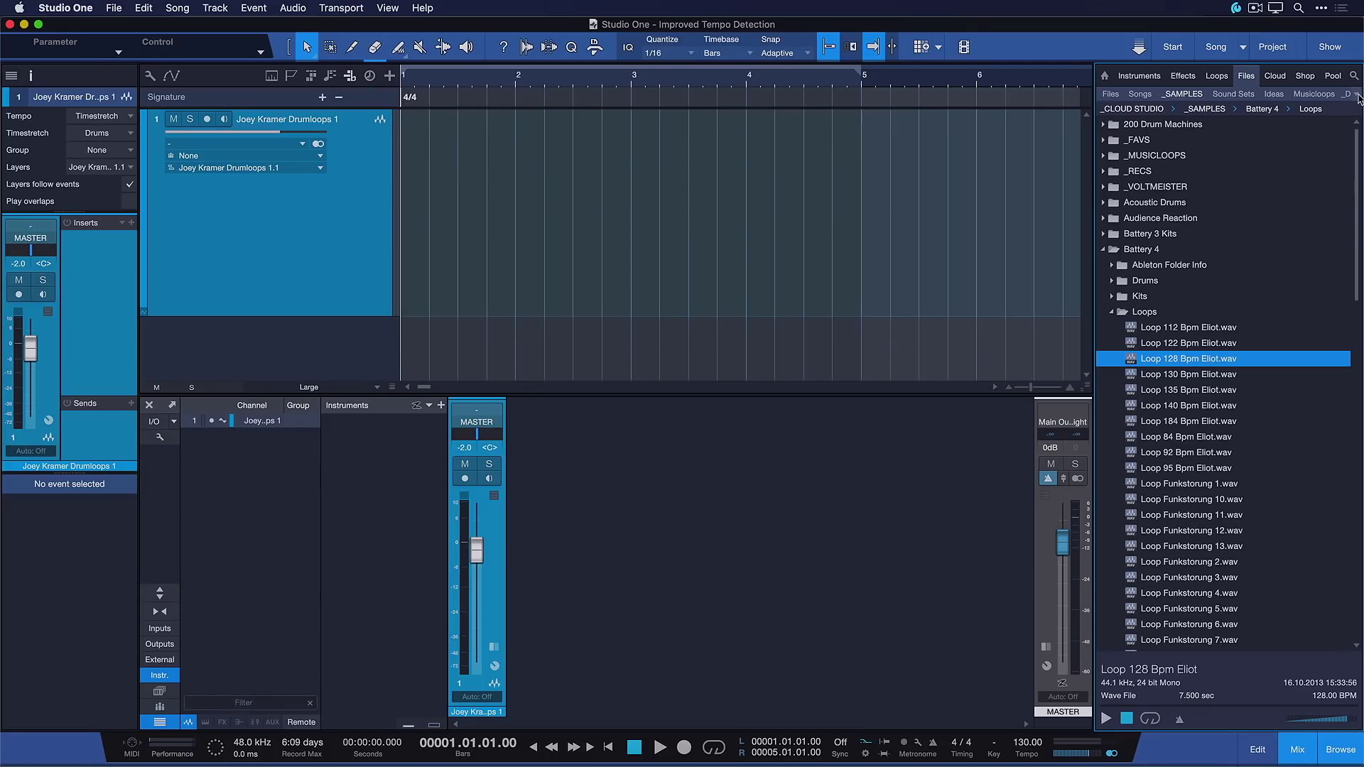
# Step: Drag 071D01-01.wav from VOLUME 001 onto the track at bar 1
pyautogui.click(1356, 95)
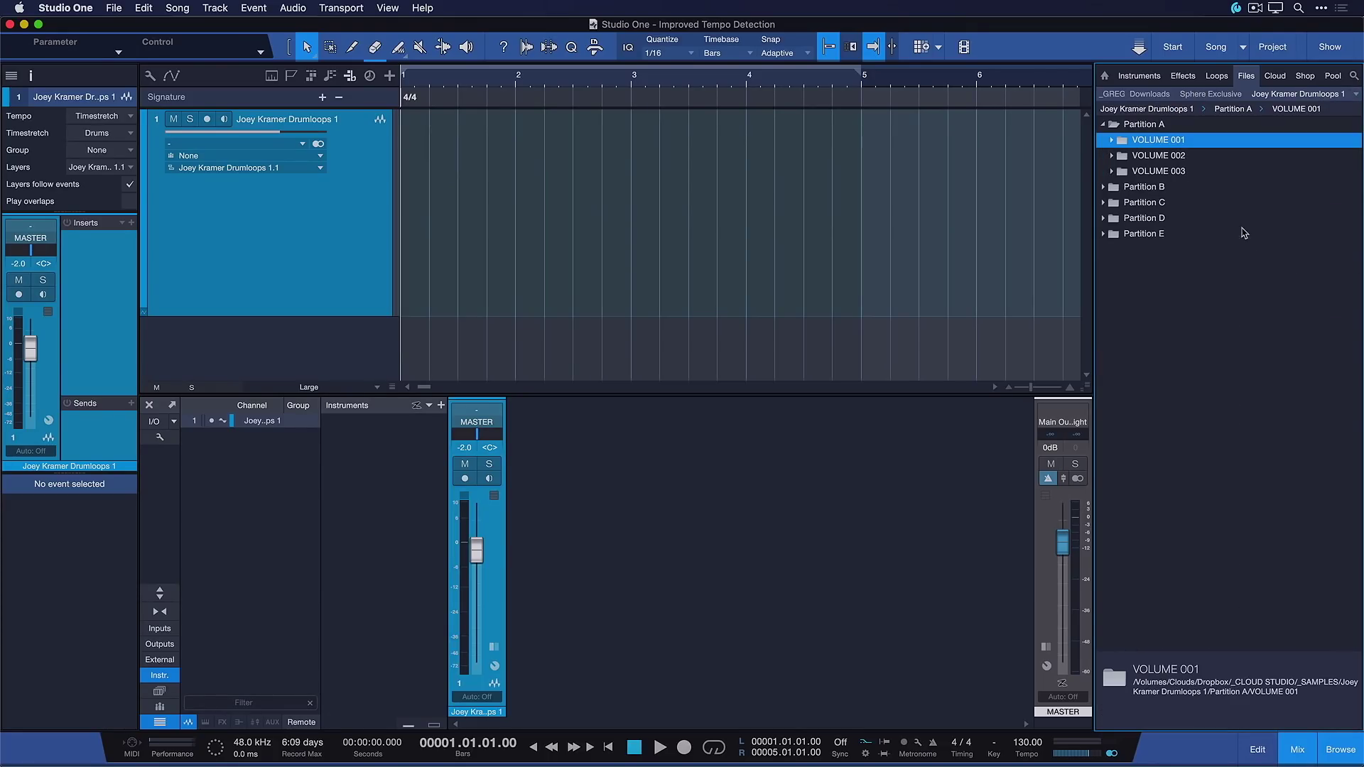
pyautogui.doubleClick(1167, 141)
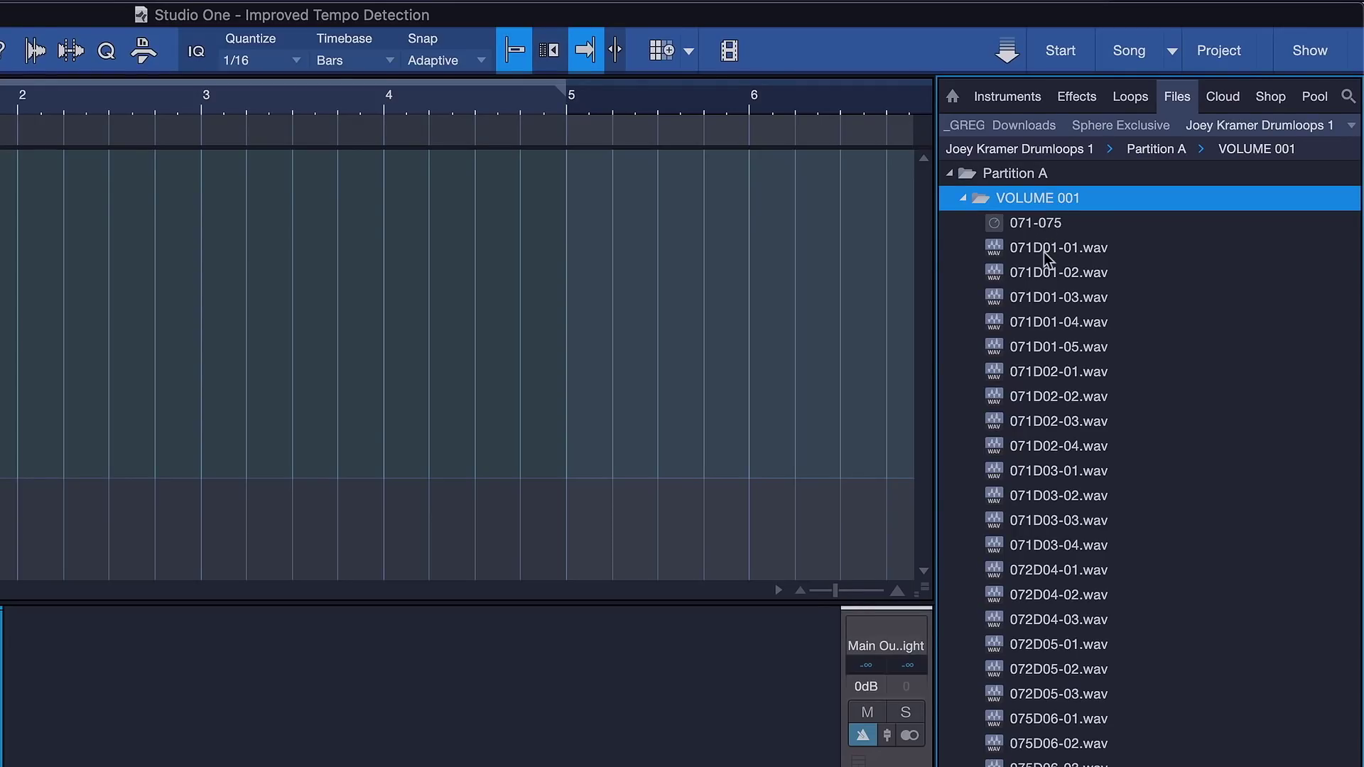
pyautogui.click(1043, 250)
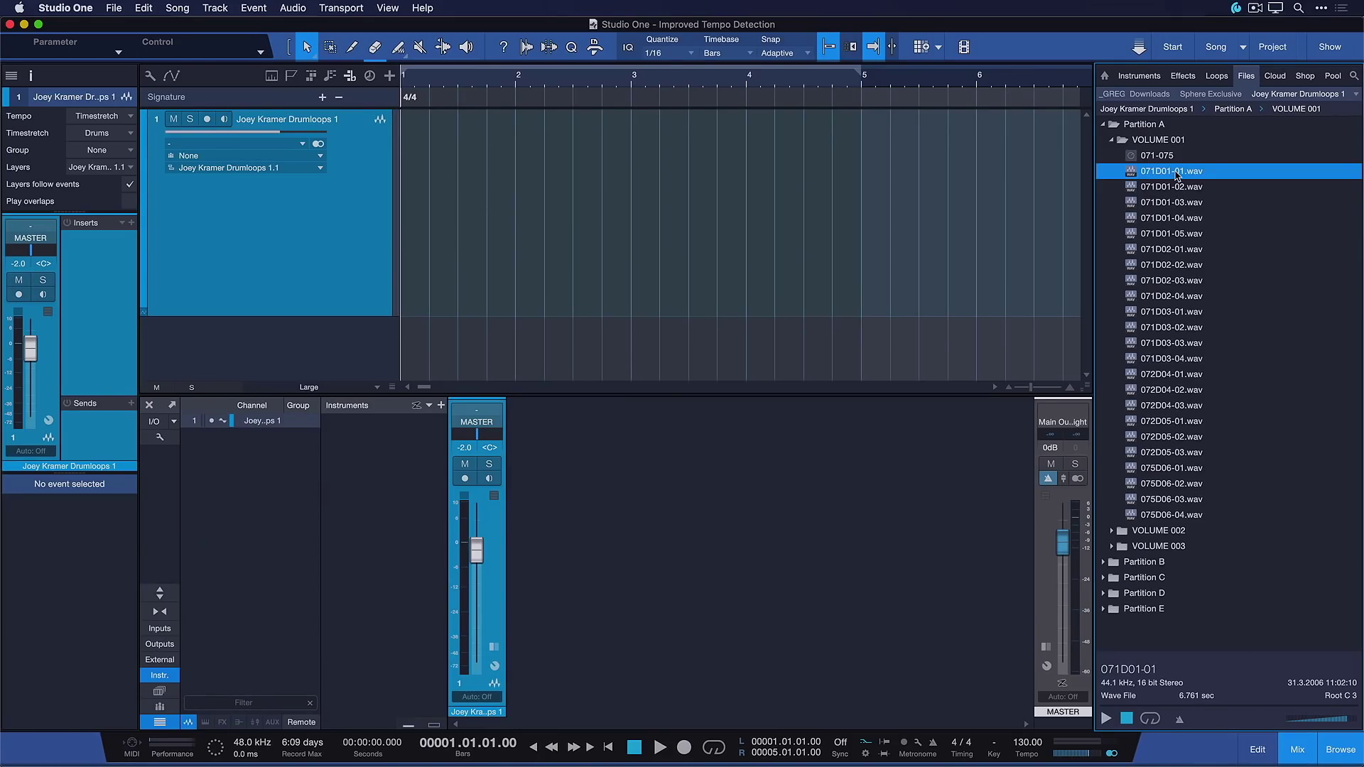
pyautogui.moveTo(1176, 176); pyautogui.dragTo(417, 169)
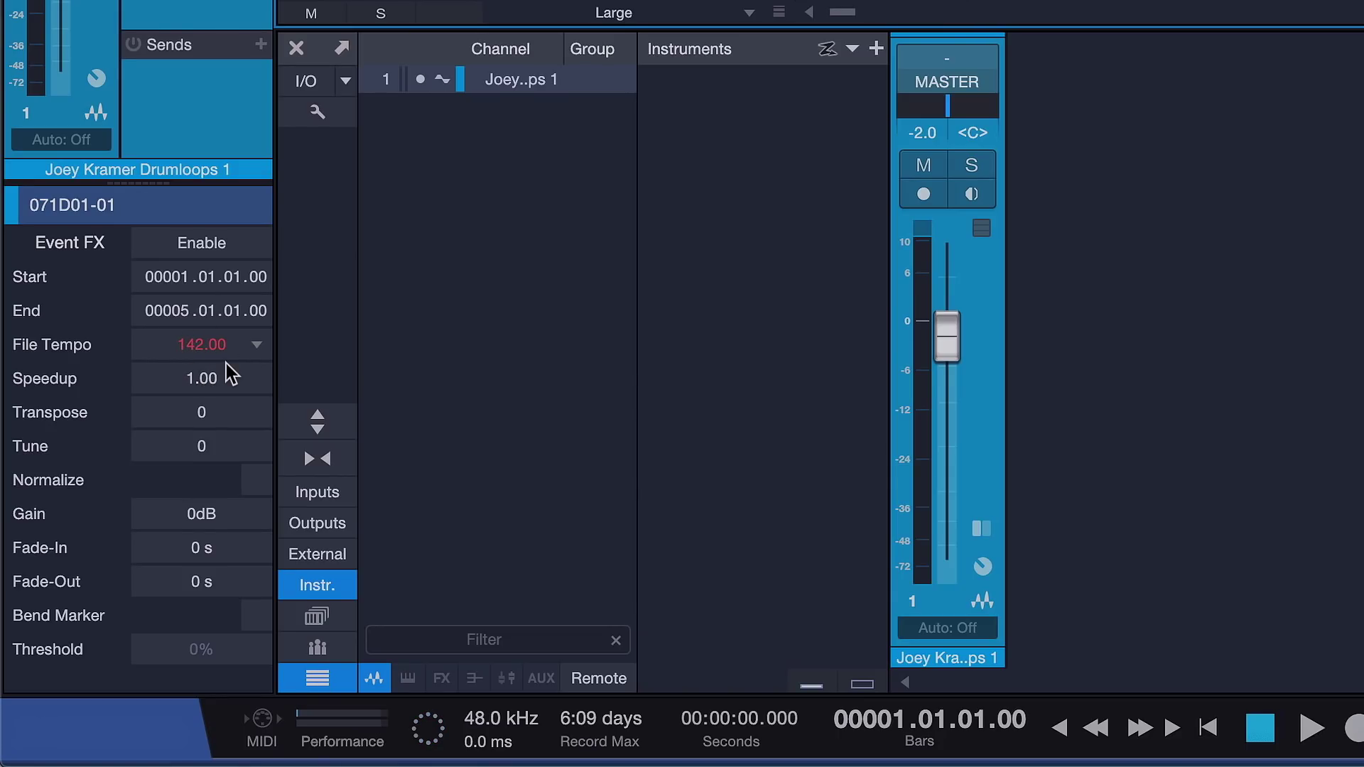
# Step: Approve the detected 142 BPM file tempo for the drum loop in the Inspector
pyautogui.click(247, 348)
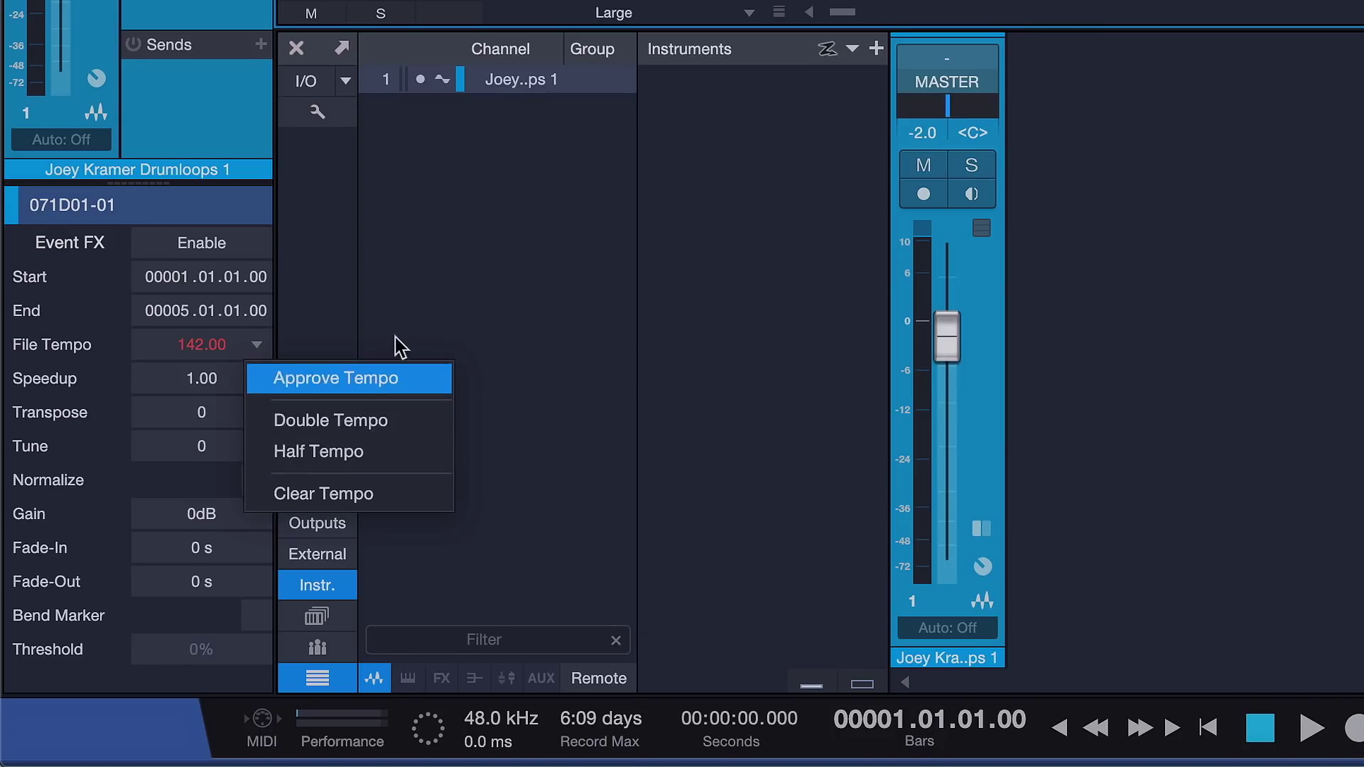
pyautogui.click(257, 341)
pyautogui.click(257, 341)
pyautogui.click(284, 370)
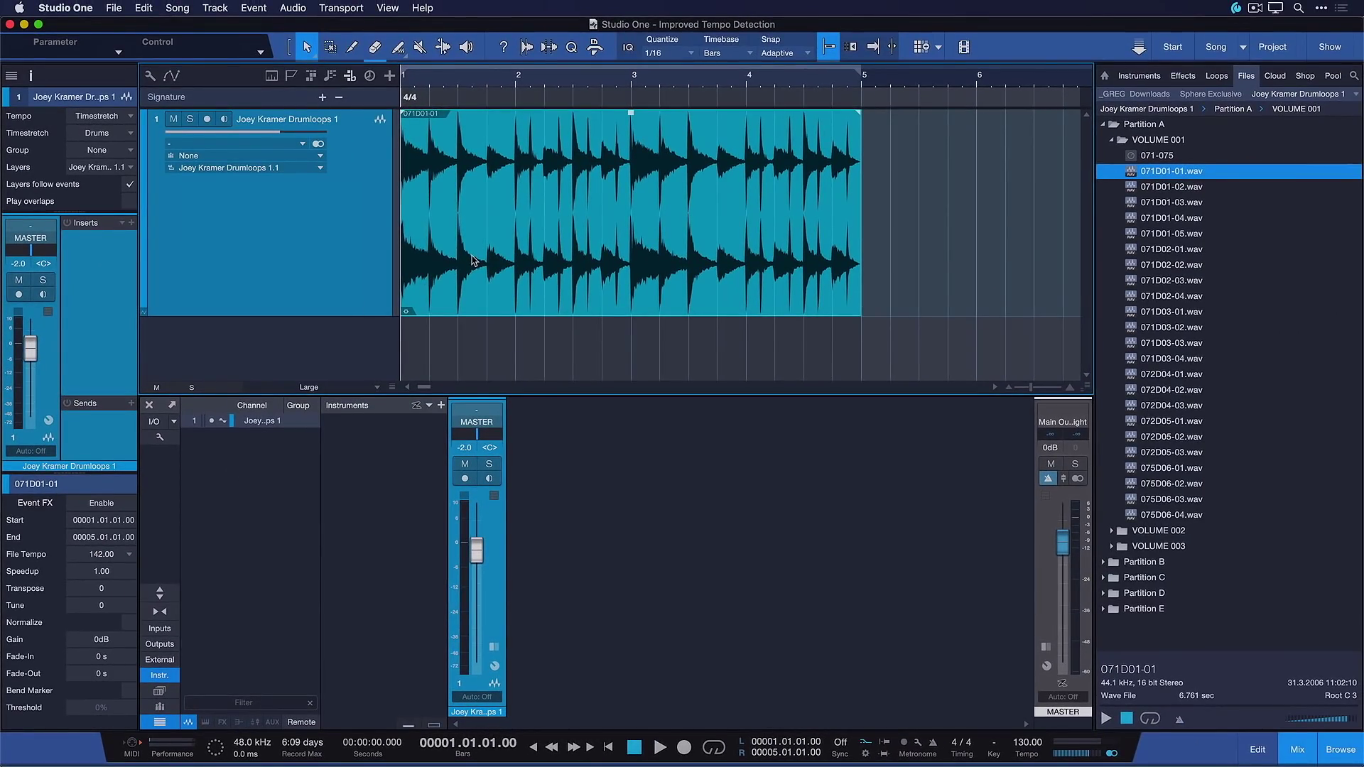
# Step: Play the loop and set the track's Tempo option to Don't follow
pyautogui.press('space')
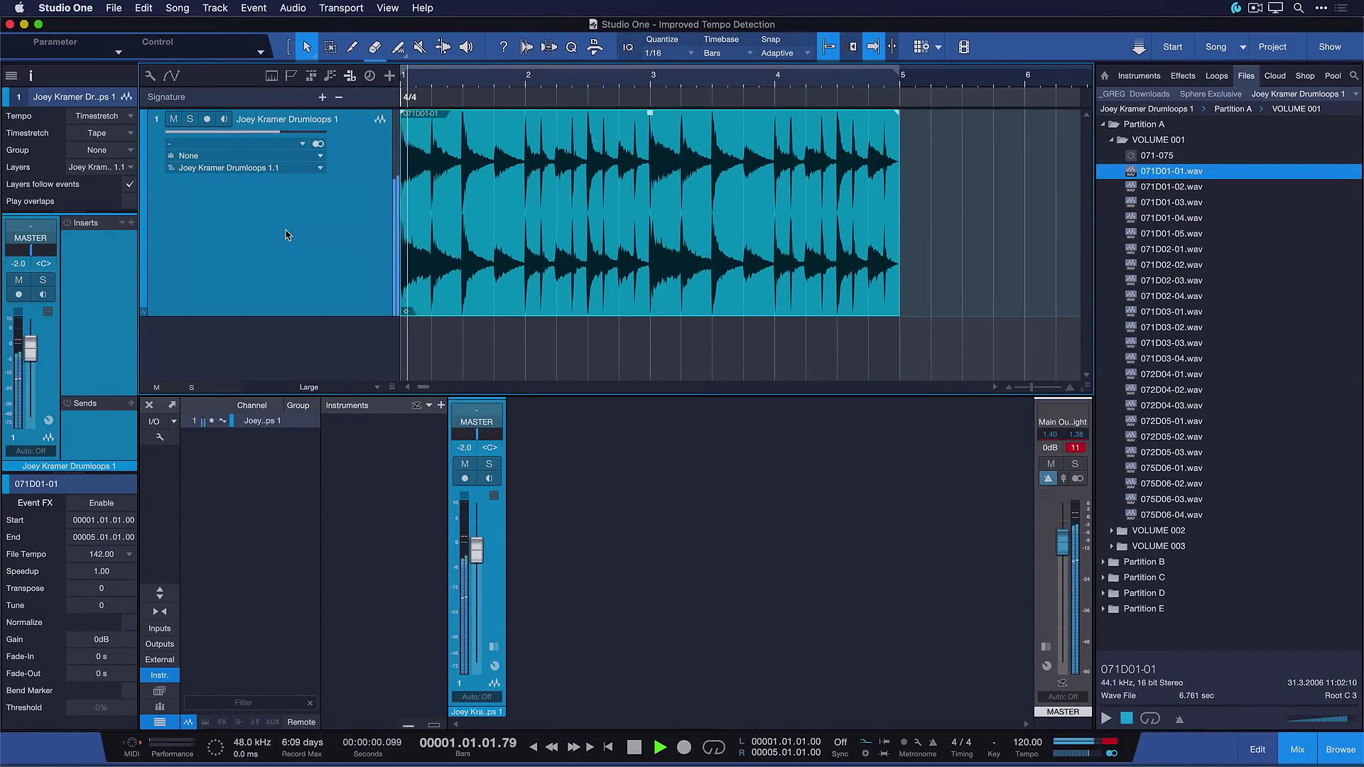
pyautogui.click(103, 116)
pyautogui.click(120, 134)
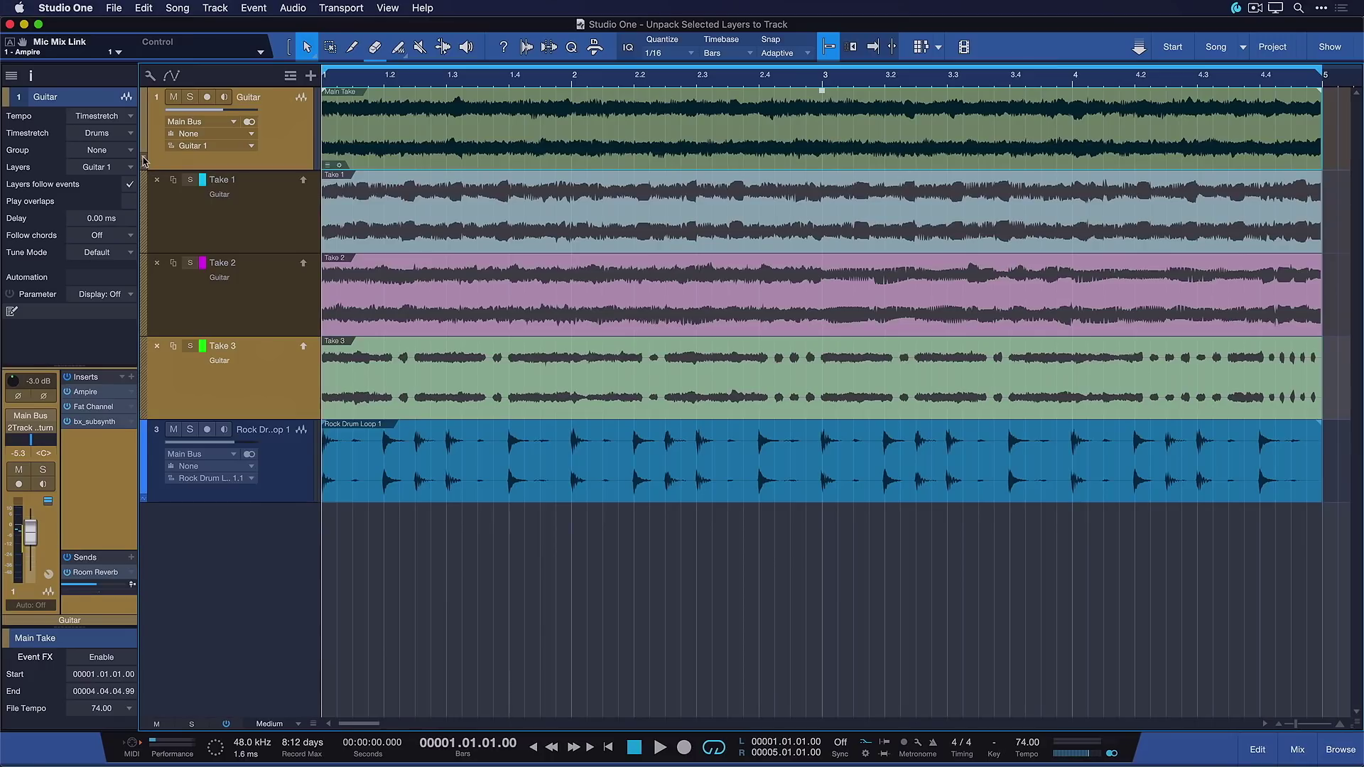
# Step: Unpack Take 2 and Take 3 into separate tracks, then apply the Show Tracks with Events macro
pyautogui.click(266, 268)
pyautogui.keyDown('shift'); pyautogui.click(280, 359); pyautogui.keyUp('shift')
pyautogui.rightClick(267, 368)
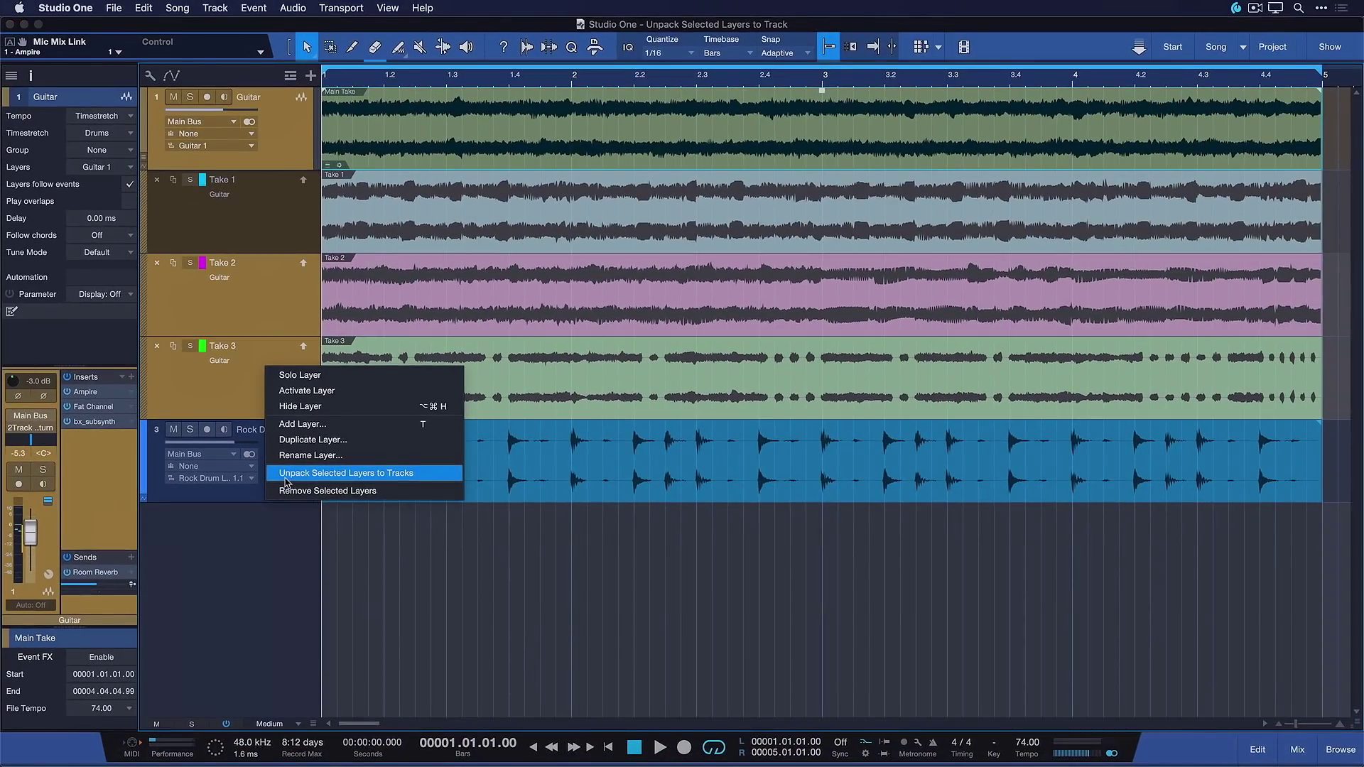
pyautogui.click(284, 474)
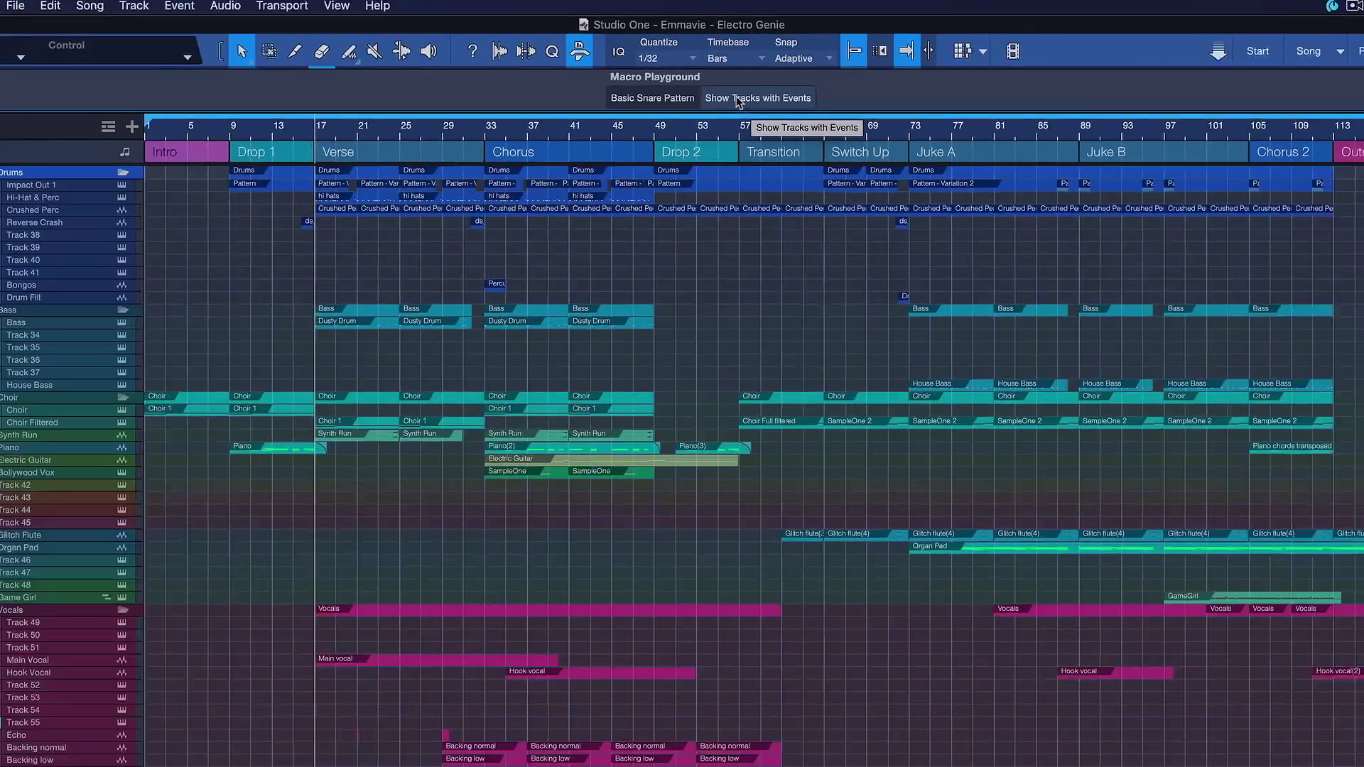
pyautogui.click(738, 100)
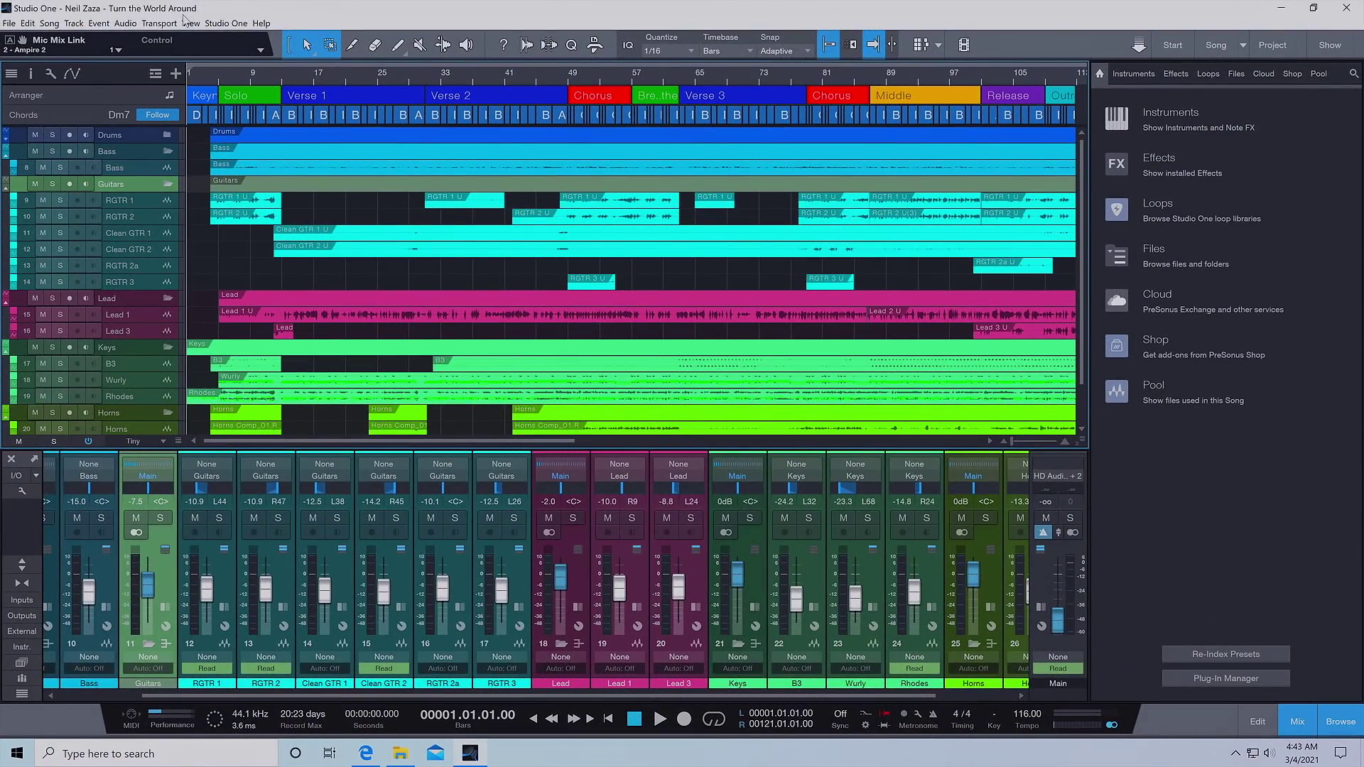
# Step: Choose Fullscreen from the View > Windows menu
pyautogui.click(189, 23)
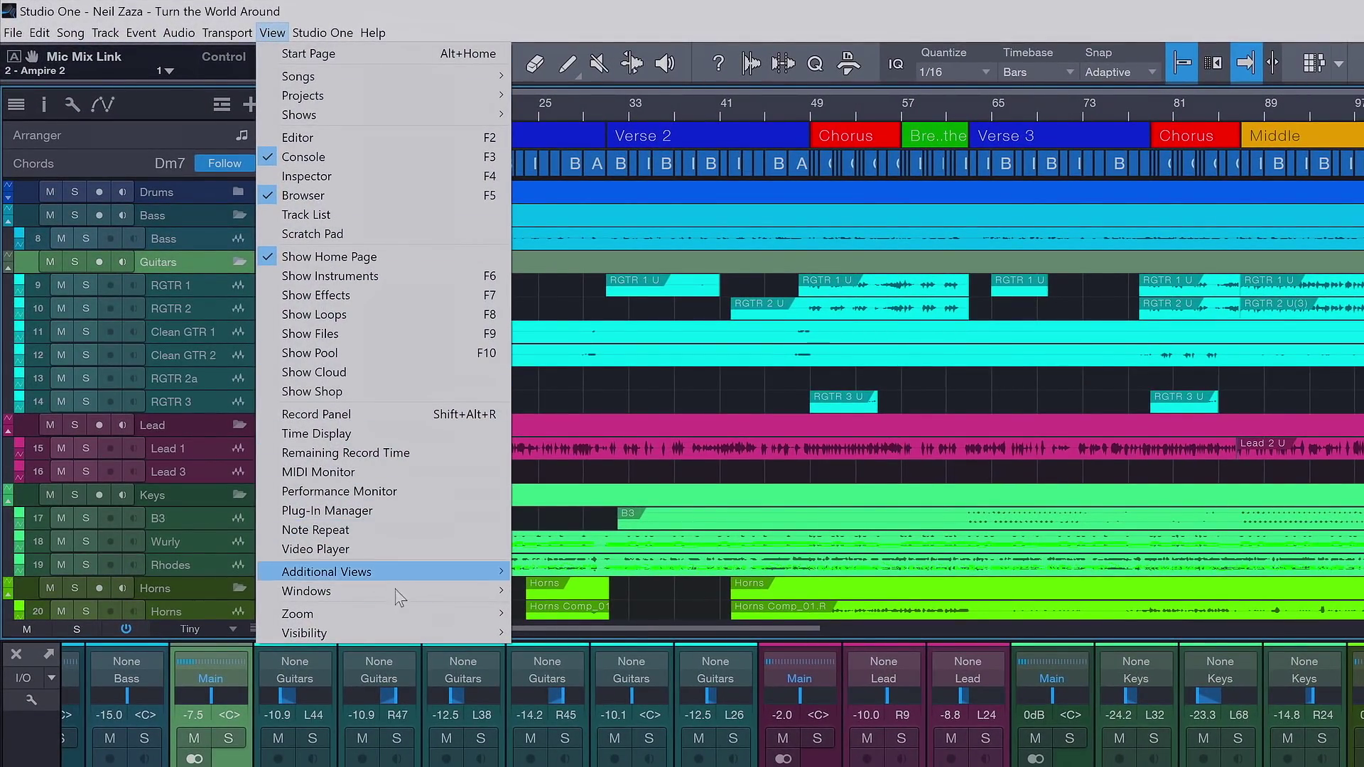
pyautogui.moveTo(396, 593)
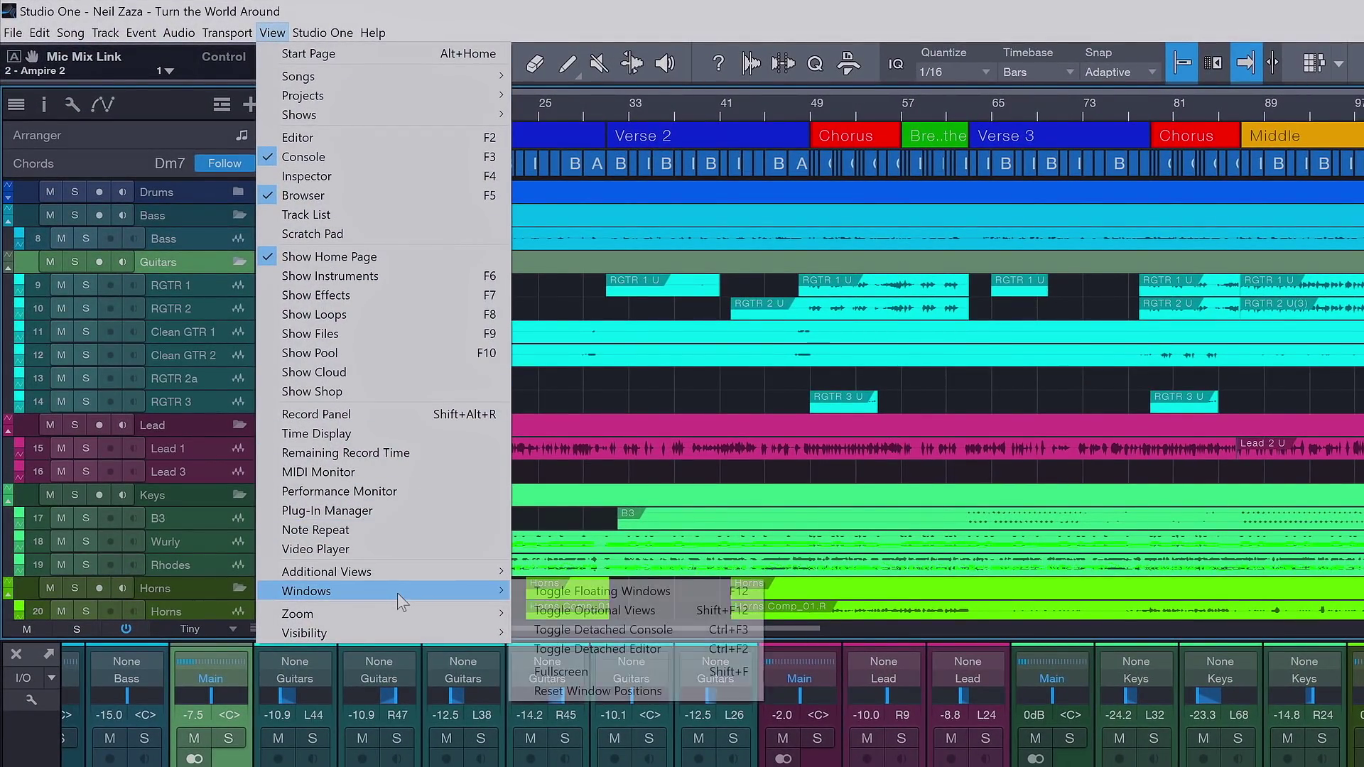
pyautogui.click(603, 671)
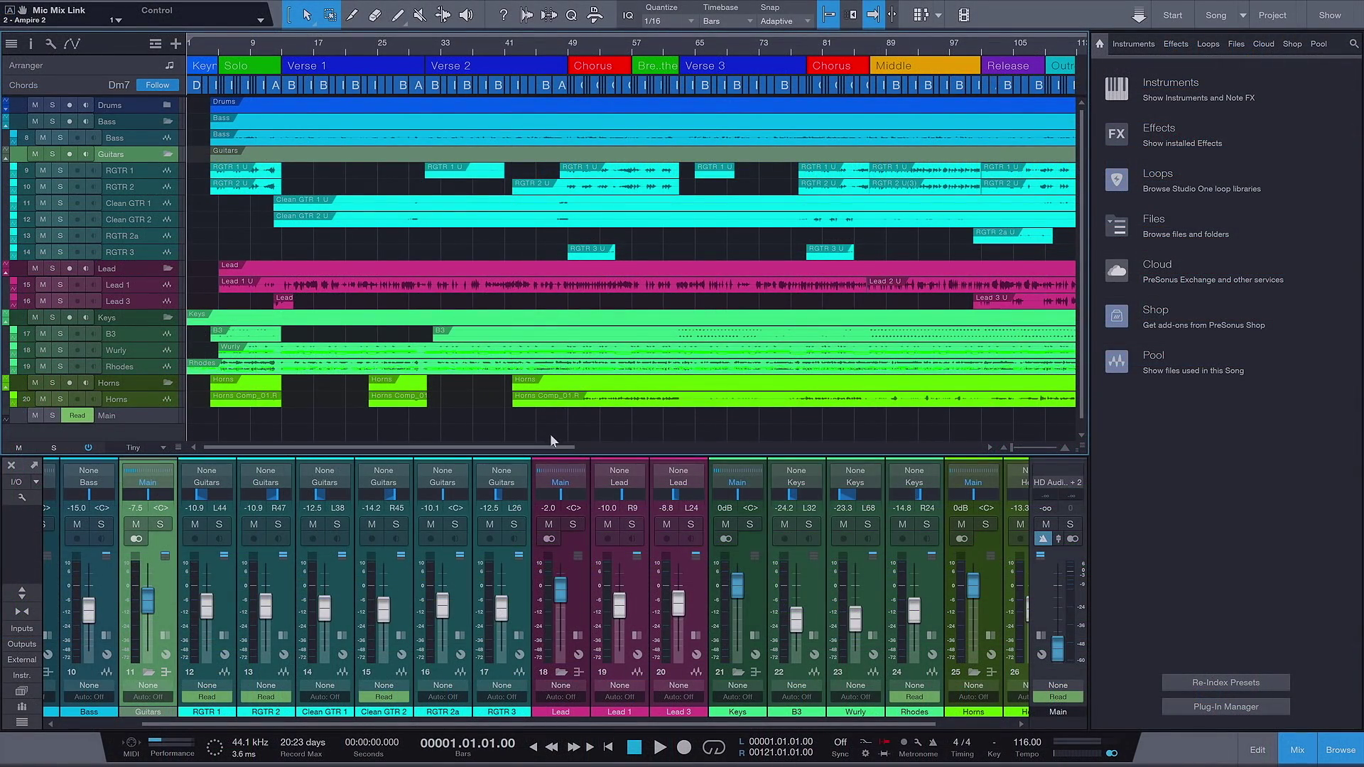